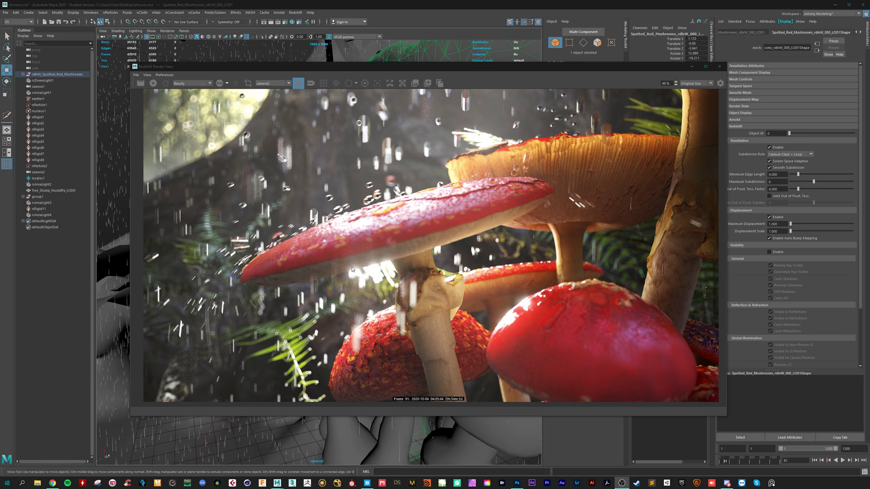
# Close the render view, switch to the perspective view and delete the nParticle1 rain particles around the tree stump
pyautogui.click(719, 67)
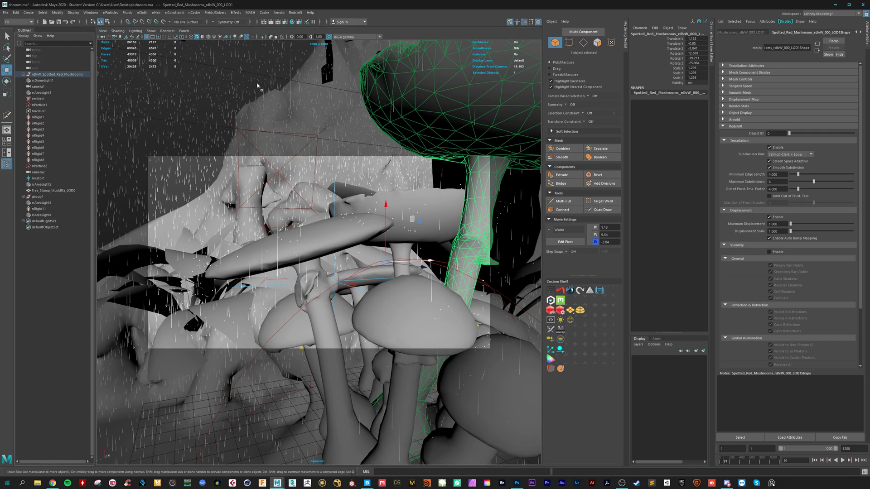
pyautogui.press('space')
pyautogui.press('space')
pyautogui.scroll(-15, 396, 196)
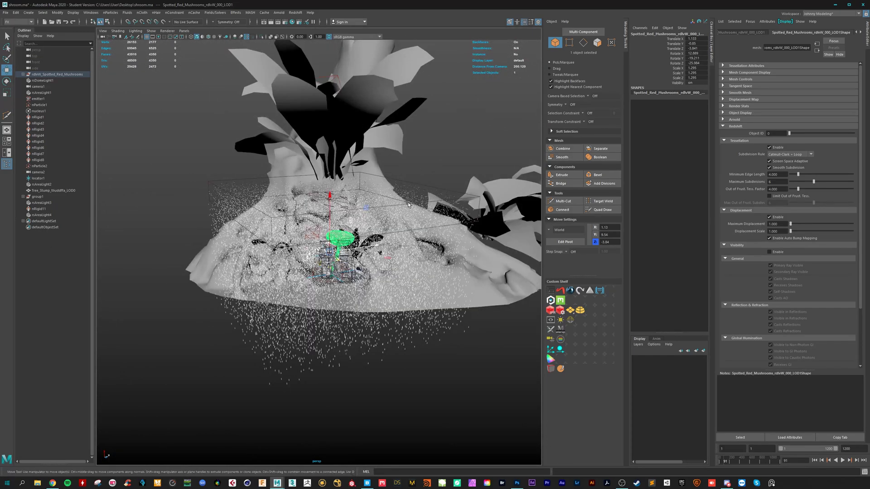
pyautogui.click(429, 217)
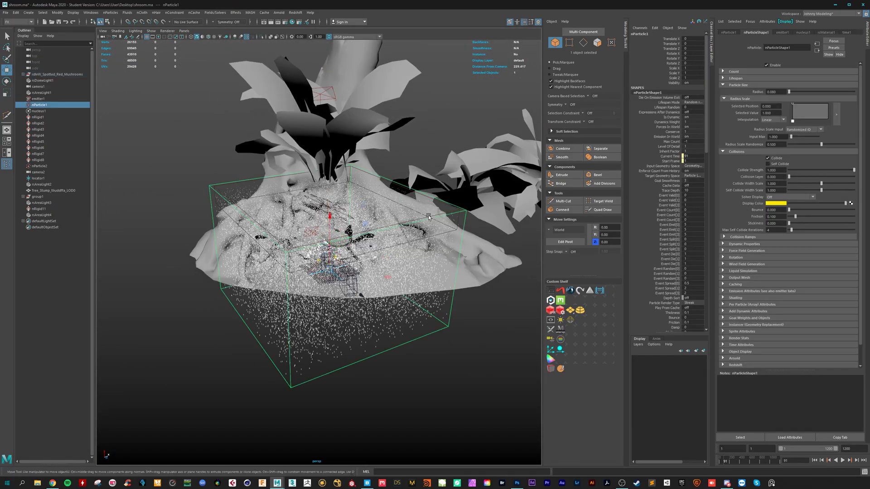
pyautogui.press('Delete')
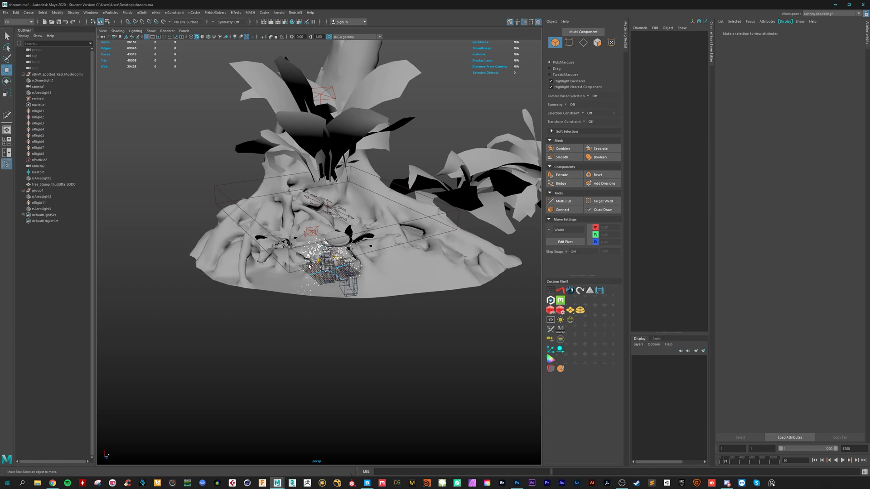
# Delete emitter1, nucleus1, all the nRigid nodes and nParticle2 from the scene
pyautogui.click(38, 99)
pyautogui.keyDown('shift'); pyautogui.click(41, 156); pyautogui.keyUp('shift')
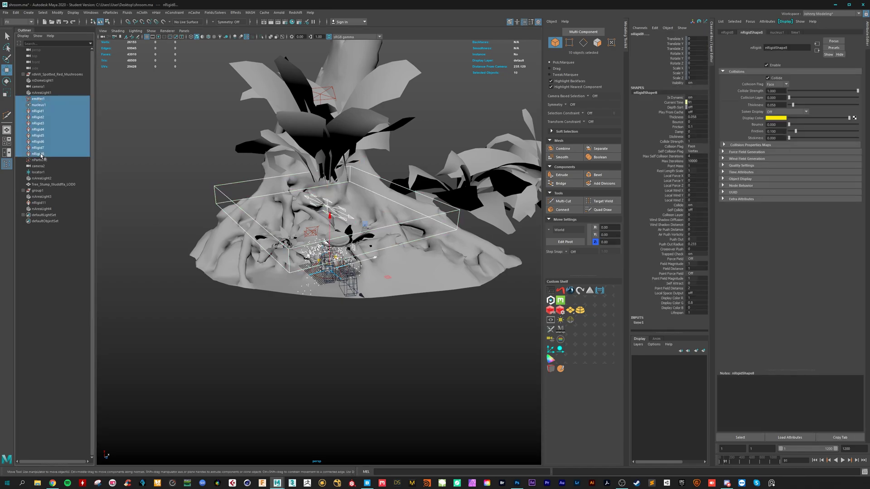
pyautogui.press('Delete')
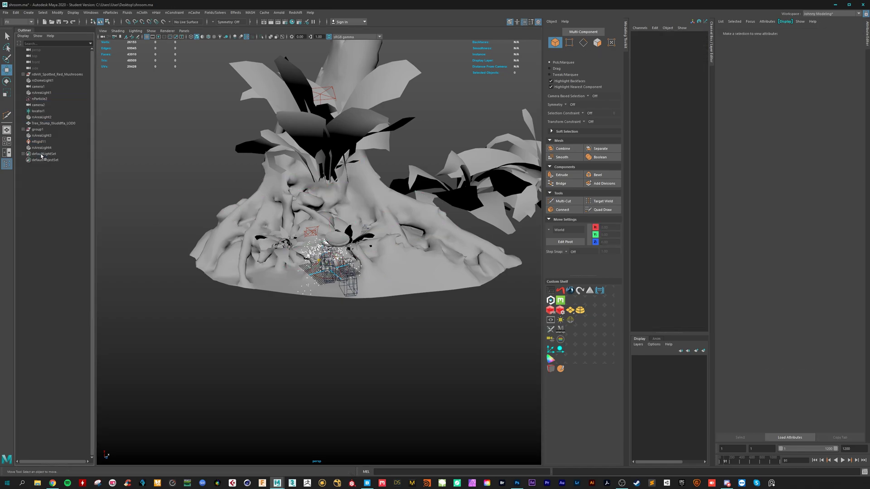
pyautogui.click(37, 100)
pyautogui.press('Delete')
pyautogui.click(35, 135)
pyautogui.press('Delete')
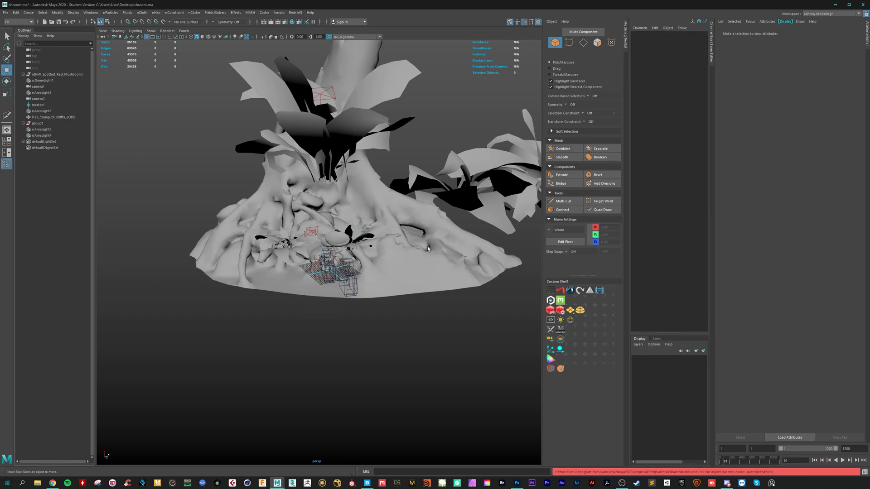
# Examine the tree stump, plants, mushrooms and cameras from several angles
pyautogui.keyDown('alt'); pyautogui.moveTo(279, 252); pyautogui.dragTo(447, 247, button='right'); pyautogui.keyUp('alt')
pyautogui.keyDown('alt'); pyautogui.moveTo(409, 218); pyautogui.dragTo(375, 252, button='middle'); pyautogui.keyUp('alt')
pyautogui.keyDown('alt'); pyautogui.moveTo(376, 252); pyautogui.dragTo(213, 264, button='right'); pyautogui.keyUp('alt')
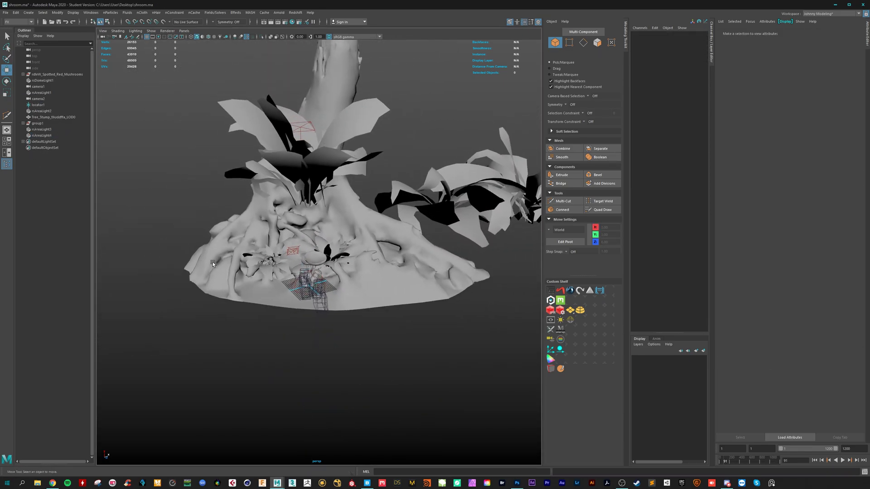
pyautogui.keyDown('alt'); pyautogui.moveTo(213, 264); pyautogui.dragTo(302, 267); pyautogui.keyUp('alt')
pyautogui.keyDown('alt'); pyautogui.moveTo(372, 217); pyautogui.dragTo(412, 214, button='right'); pyautogui.keyUp('alt')
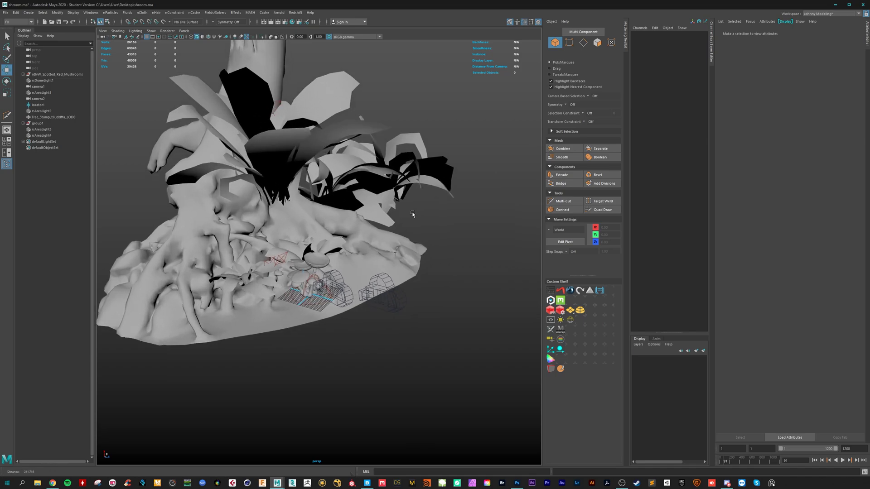
pyautogui.scroll(4, 265, 248)
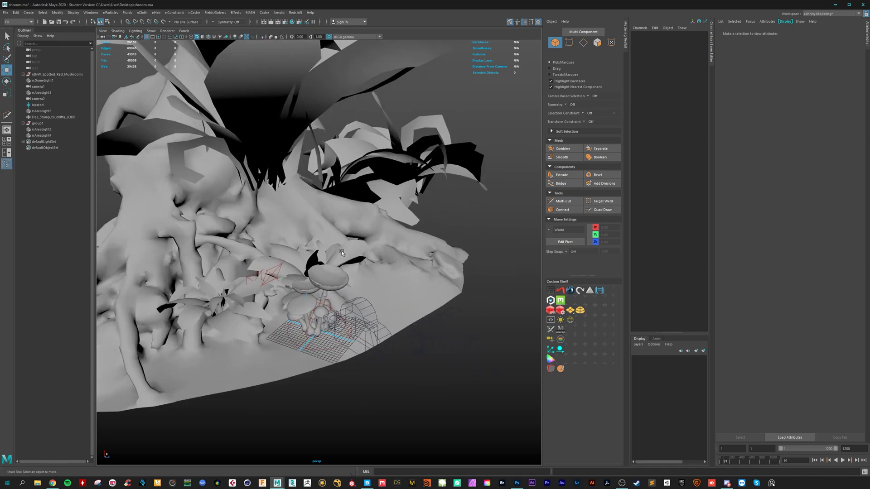
pyautogui.keyDown('alt'); pyautogui.moveTo(342, 253); pyautogui.dragTo(383, 216, button='middle'); pyautogui.keyUp('alt')
pyautogui.keyDown('alt'); pyautogui.moveTo(383, 216); pyautogui.dragTo(472, 214, button='right'); pyautogui.keyUp('alt')
pyautogui.keyDown('alt'); pyautogui.moveTo(472, 215); pyautogui.dragTo(352, 257); pyautogui.keyUp('alt')
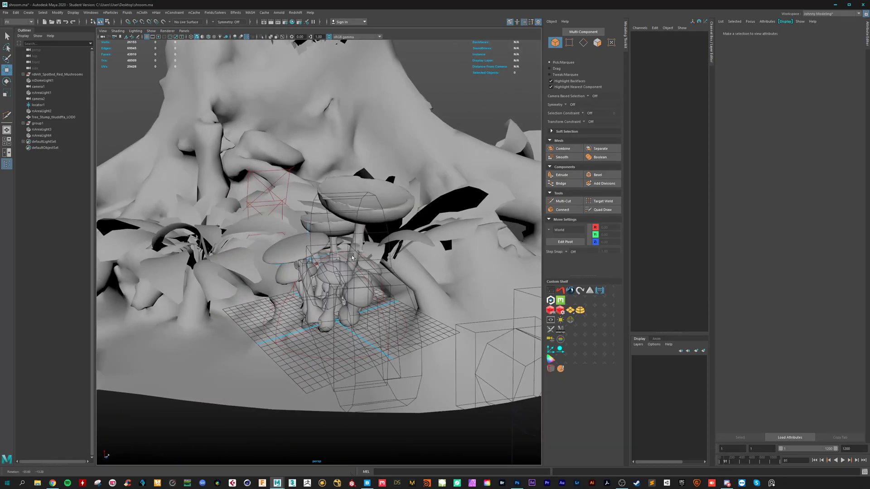
pyautogui.scroll(-8, 352, 257)
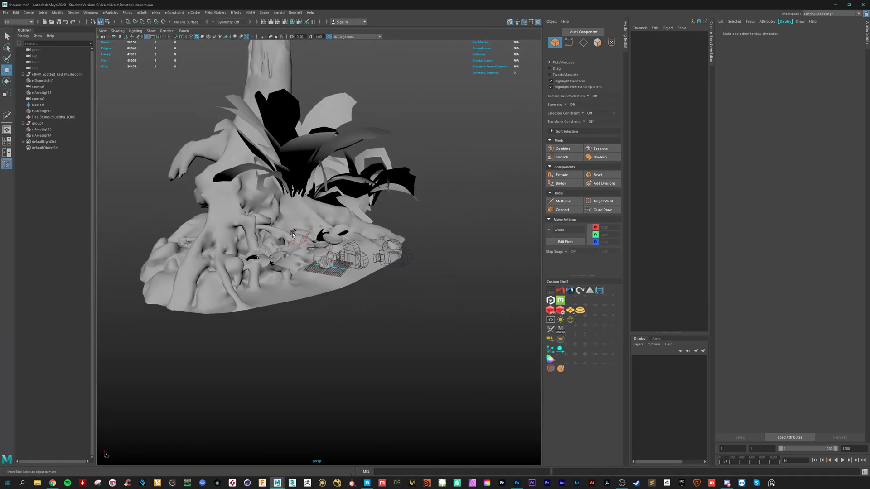
pyautogui.scroll(2, 292, 235)
# Create an nParticle emitter with the FX tools and set its emitter type to Volume
pyautogui.click(18, 22)
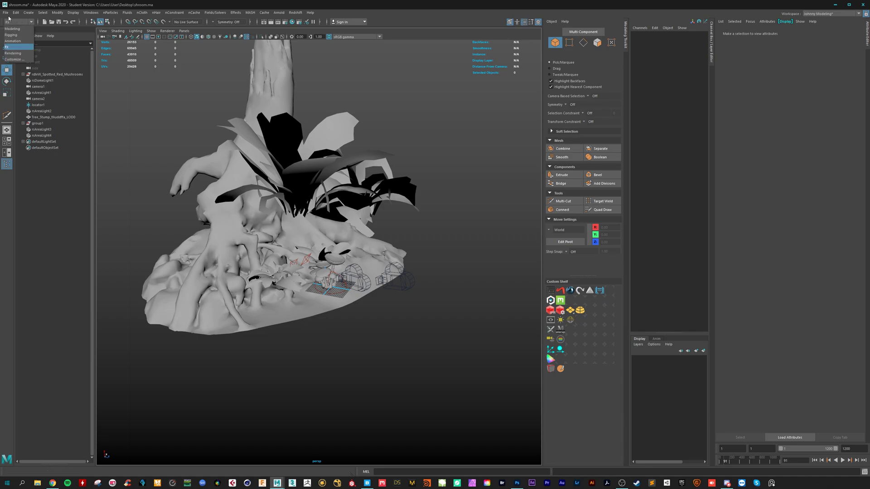
pyautogui.click(13, 48)
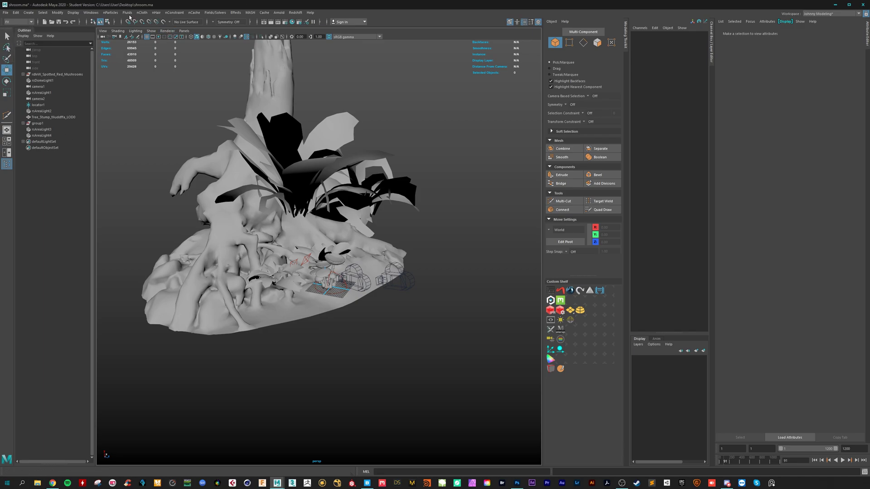
pyautogui.click(111, 13)
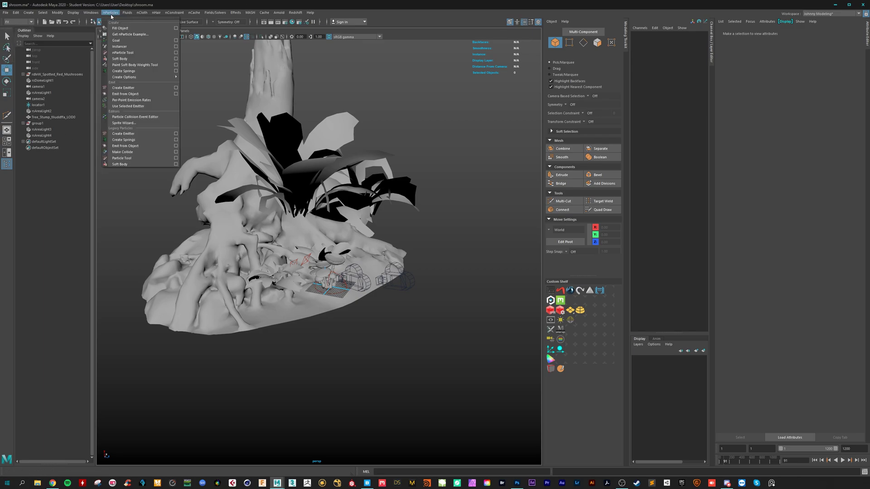
pyautogui.click(124, 88)
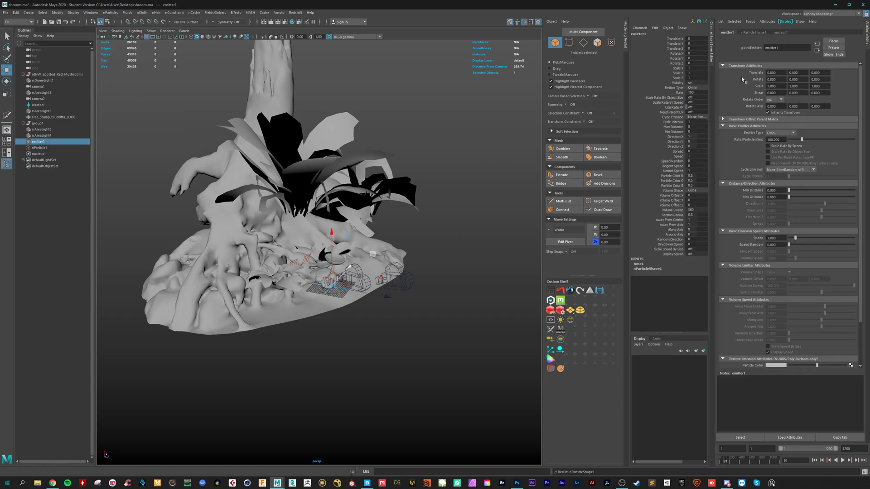
pyautogui.click(784, 133)
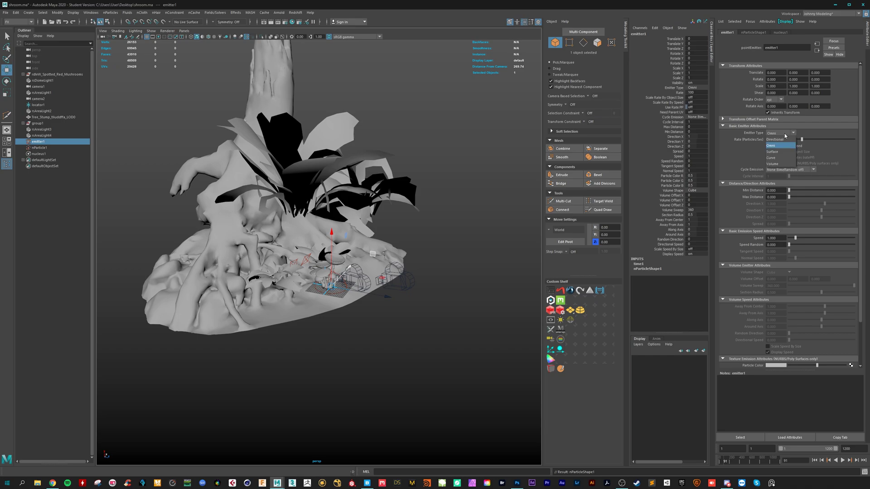
pyautogui.click(775, 165)
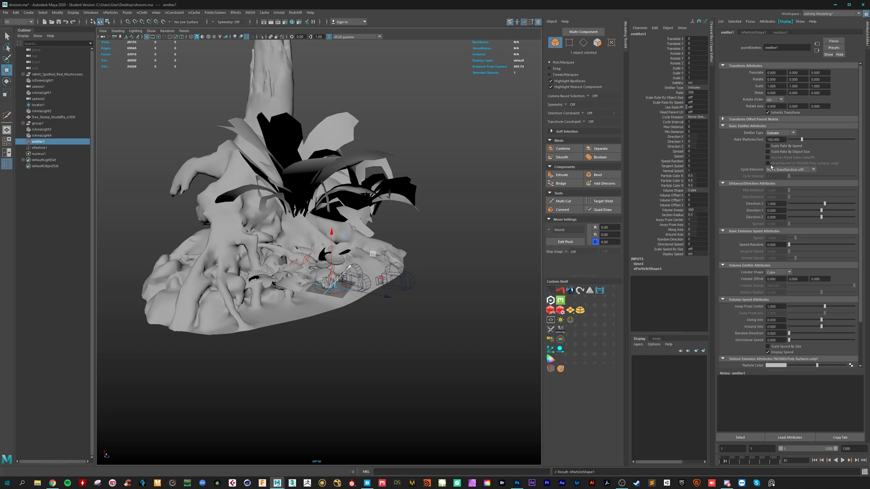
# Raise the volume emitter above the mushrooms to about 29.5 in Y
pyautogui.scroll(5, 379, 343)
pyautogui.keyDown('alt'); pyautogui.moveTo(380, 344); pyautogui.dragTo(365, 322, button='middle'); pyautogui.keyUp('alt')
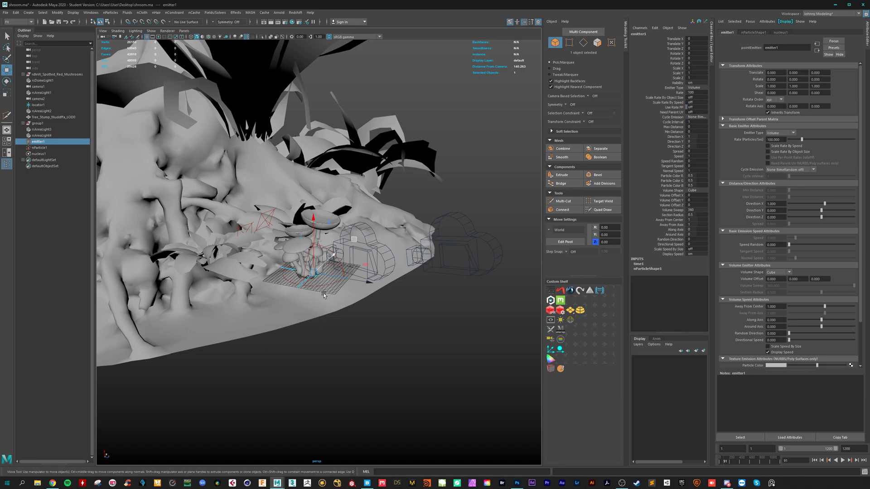
pyautogui.keyDown('alt'); pyautogui.moveTo(324, 293); pyautogui.dragTo(324, 150); pyautogui.keyUp('alt')
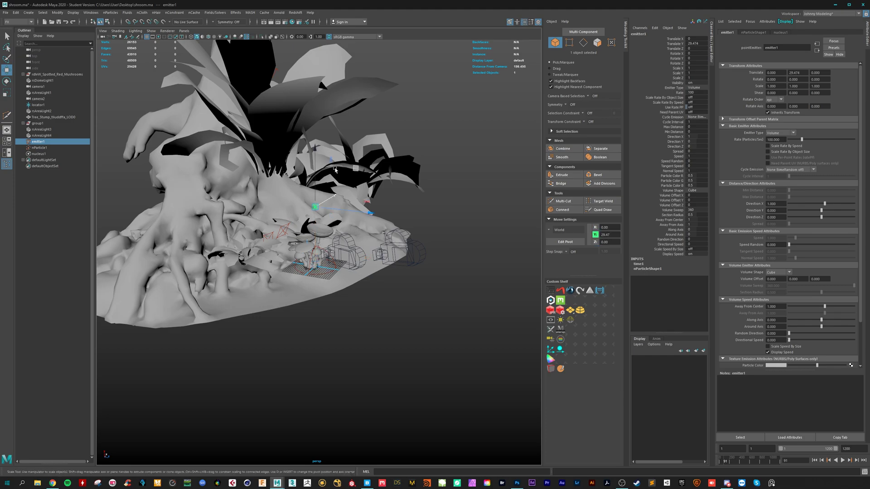
# Scale the emitter into a wide, flat box of about 34.3 in X and Z and 3.55 in Y
pyautogui.press('r')
pyautogui.moveTo(315, 207); pyautogui.dragTo(482, 210)
pyautogui.moveTo(340, 243)
pyautogui.keyDown('alt'); pyautogui.mouseDown()
pyautogui.moveTo(363, 254)
pyautogui.moveTo(335, 251)
pyautogui.mouseUp(); pyautogui.keyUp('alt')
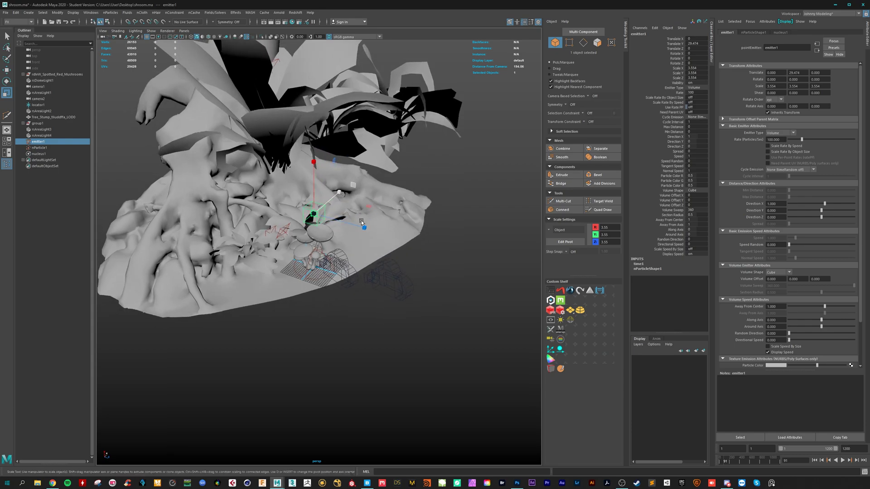
pyautogui.moveTo(367, 209); pyautogui.dragTo(503, 210)
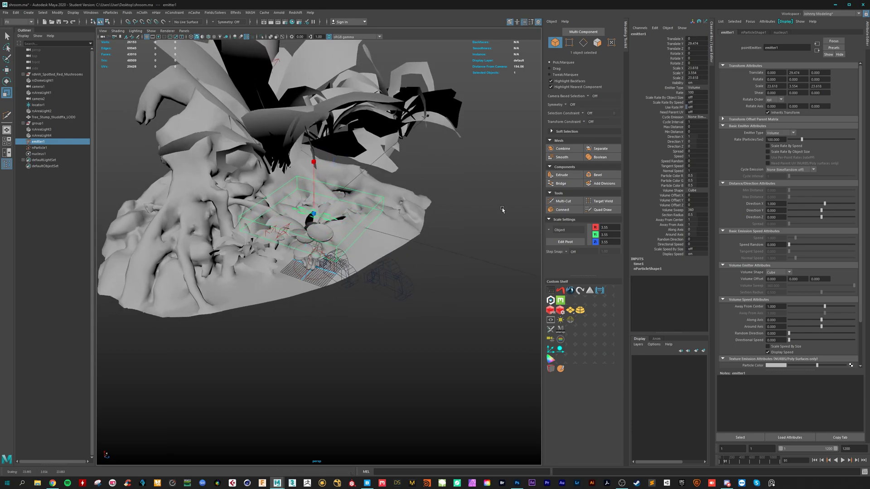
pyautogui.scroll(4, 360, 231)
pyautogui.keyDown('alt'); pyautogui.moveTo(359, 235); pyautogui.dragTo(371, 223); pyautogui.keyUp('alt')
# Move the flat emitter box higher above the stump, to about 43.2 in Y
pyautogui.press('w')
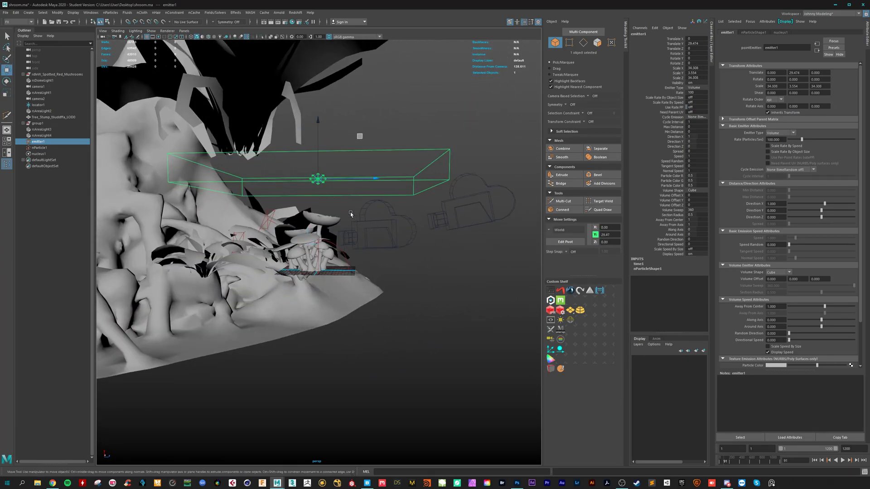
pyautogui.moveTo(315, 136); pyautogui.dragTo(315, 101)
pyautogui.keyDown('alt'); pyautogui.moveTo(376, 247); pyautogui.dragTo(363, 259); pyautogui.keyUp('alt')
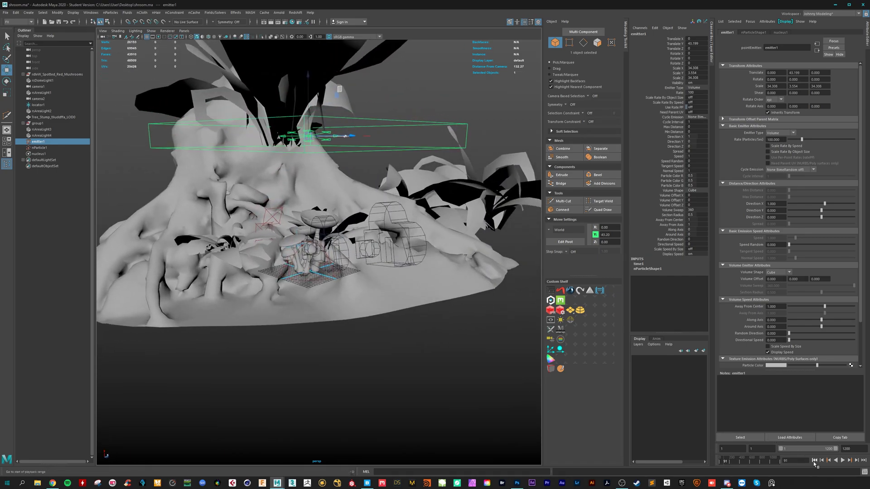
# Play the particle simulation from the first frame, inspect the falling particles and return to the start
pyautogui.click(814, 460)
pyautogui.click(842, 461)
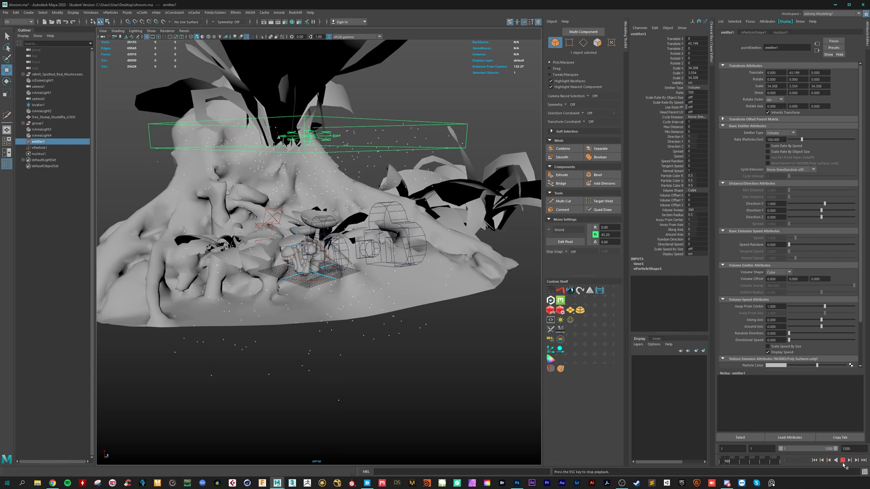
pyautogui.click(843, 461)
pyautogui.keyDown('alt'); pyautogui.moveTo(359, 356); pyautogui.dragTo(287, 349); pyautogui.keyUp('alt')
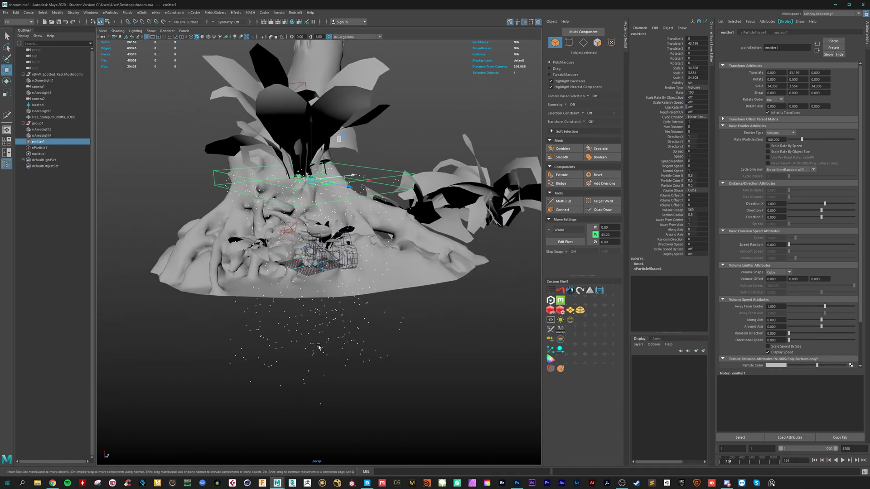
pyautogui.scroll(4, 295, 338)
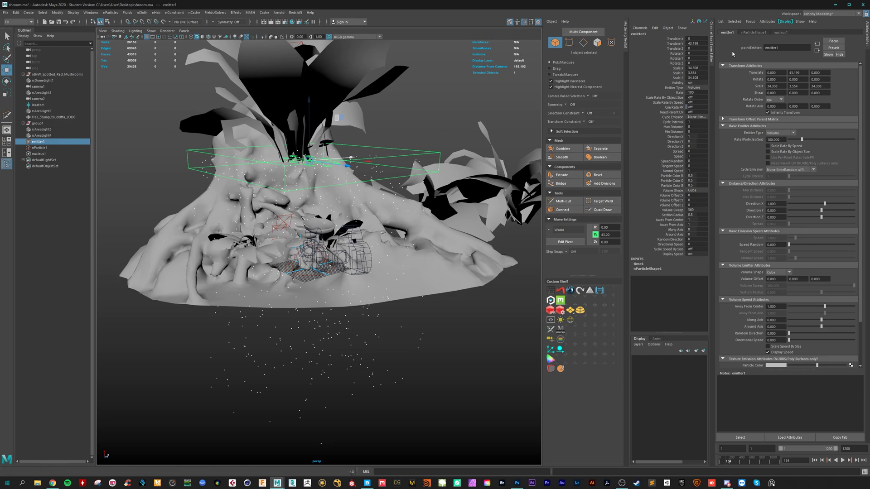
pyautogui.scroll(2, 317, 205)
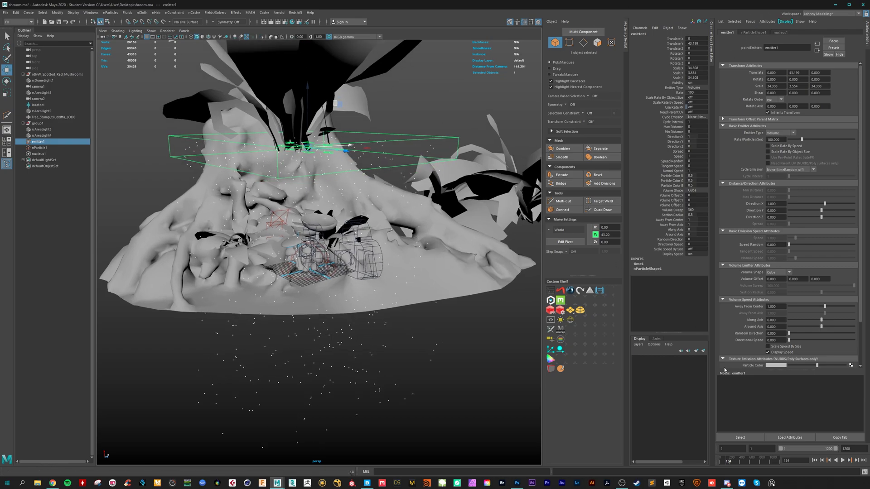
pyautogui.click(814, 460)
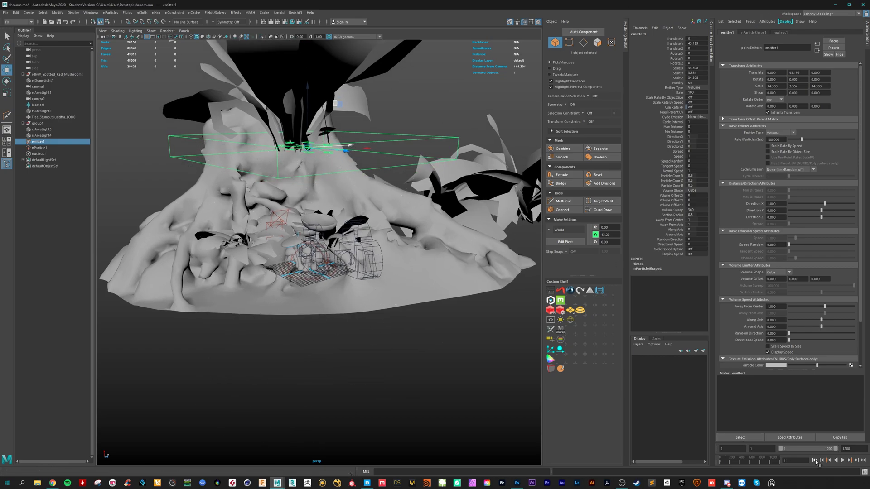
# Set the nParticle lifespan mode to Random range with a lifespan of 4
pyautogui.click(752, 32)
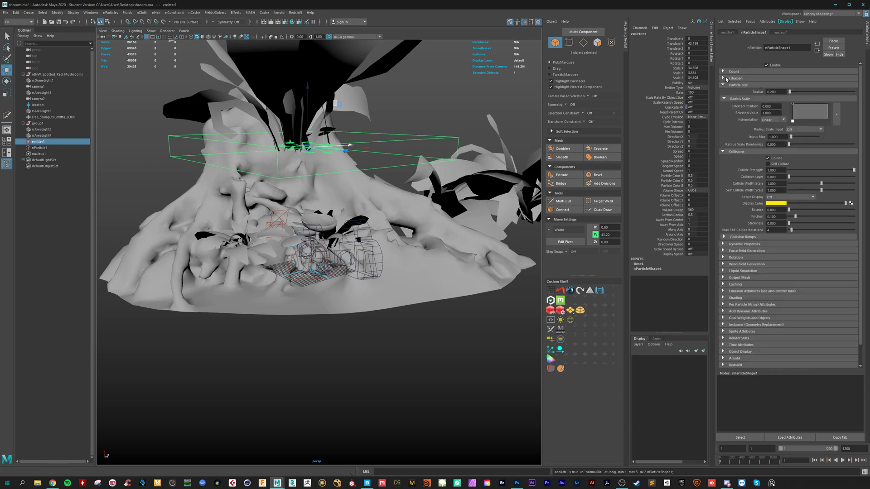
pyautogui.click(725, 79)
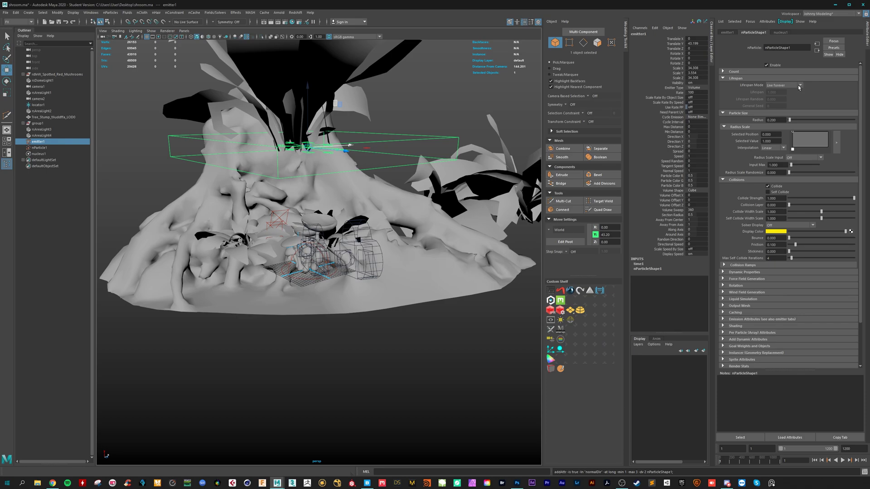
pyautogui.click(800, 86)
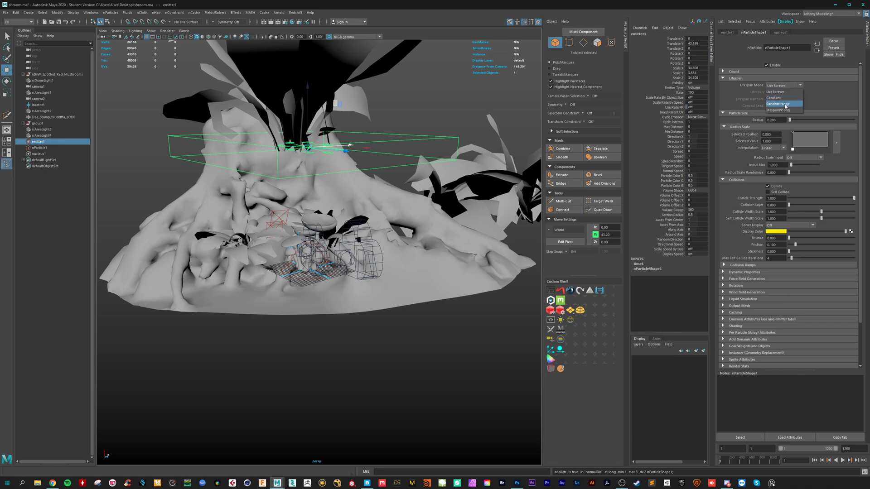
pyautogui.click(784, 106)
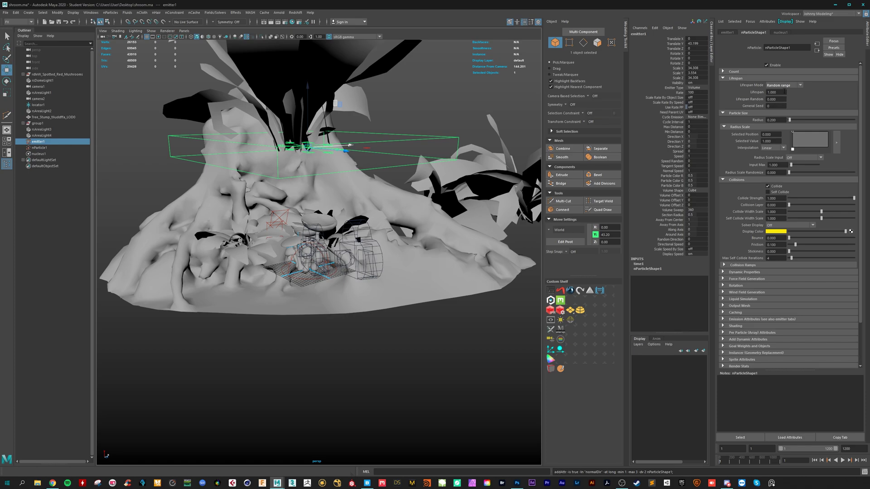
pyautogui.doubleClick(785, 92)
# Play the simulation to check the particle lifespan from another angle, and stop it
pyautogui.click(842, 460)
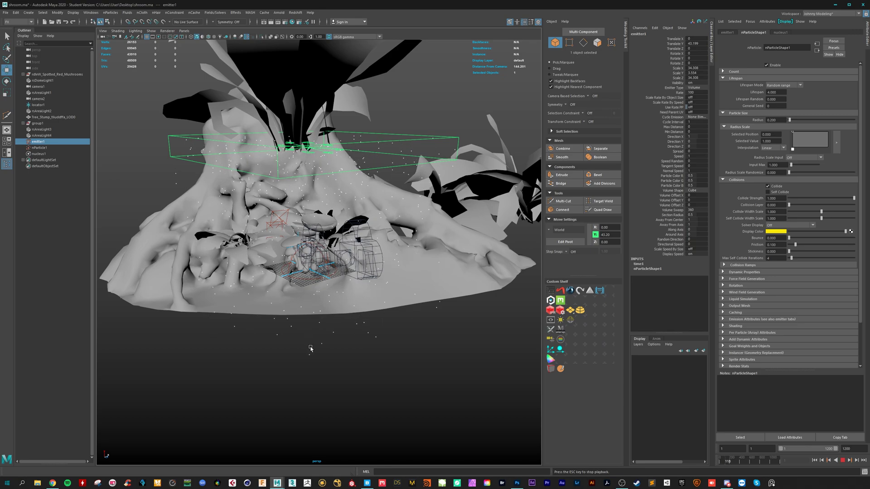
pyautogui.keyDown('alt'); pyautogui.moveTo(305, 288); pyautogui.dragTo(317, 283); pyautogui.keyUp('alt')
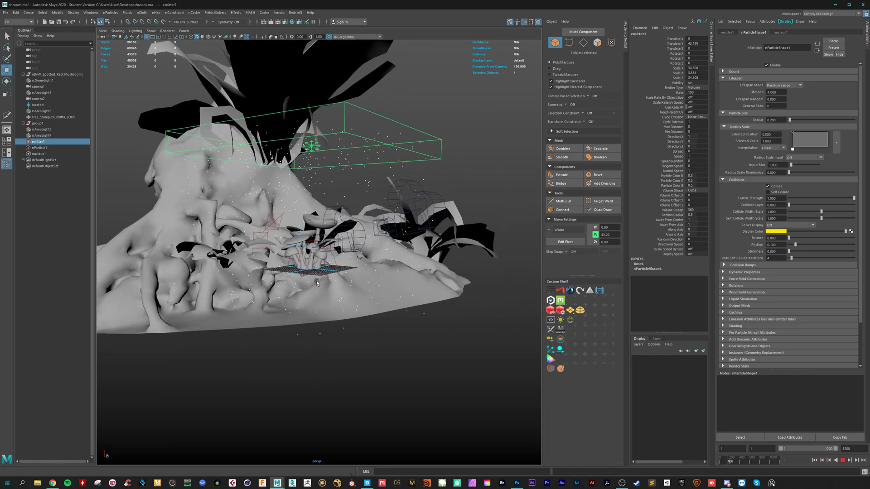
pyautogui.click(843, 461)
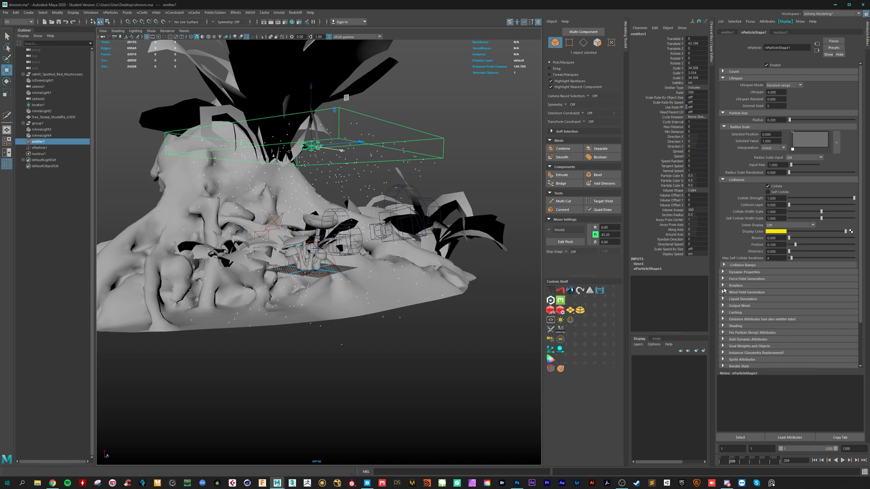
# Set the nParticle render type to Streak and play the simulation from the first frame to check the particles
pyautogui.click(724, 326)
pyautogui.click(784, 333)
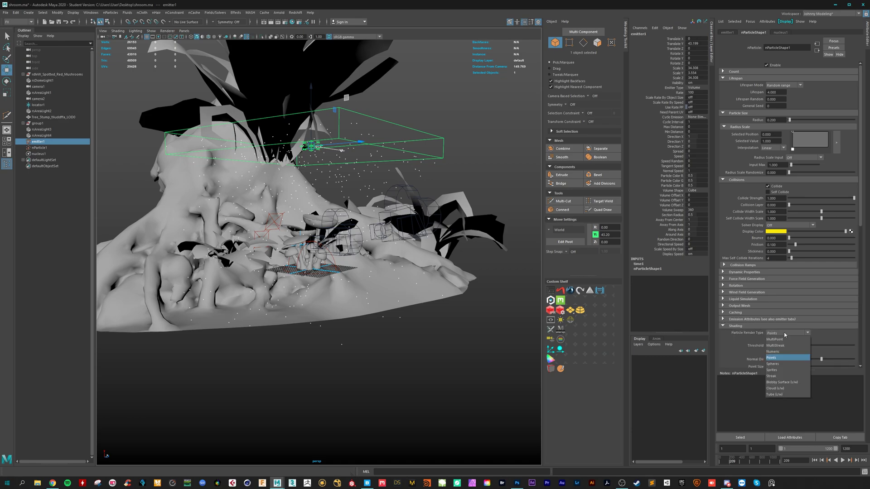
pyautogui.click(782, 377)
pyautogui.click(819, 461)
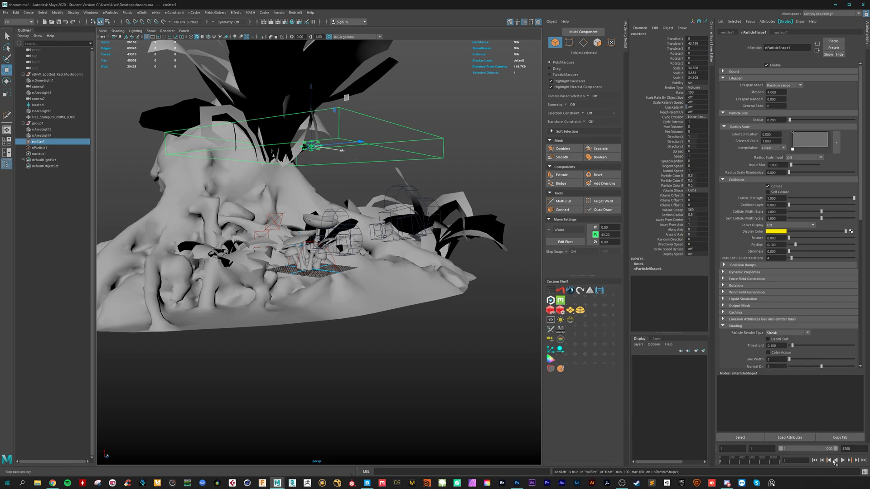
pyautogui.click(843, 460)
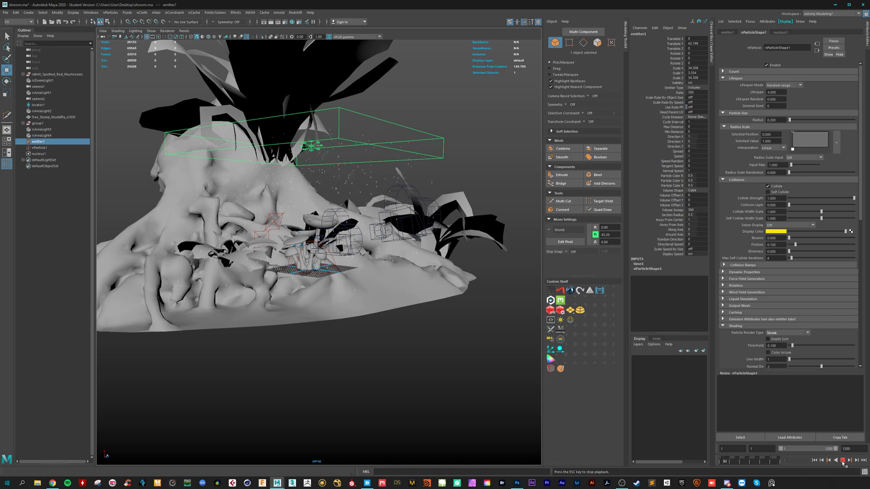
pyautogui.click(842, 461)
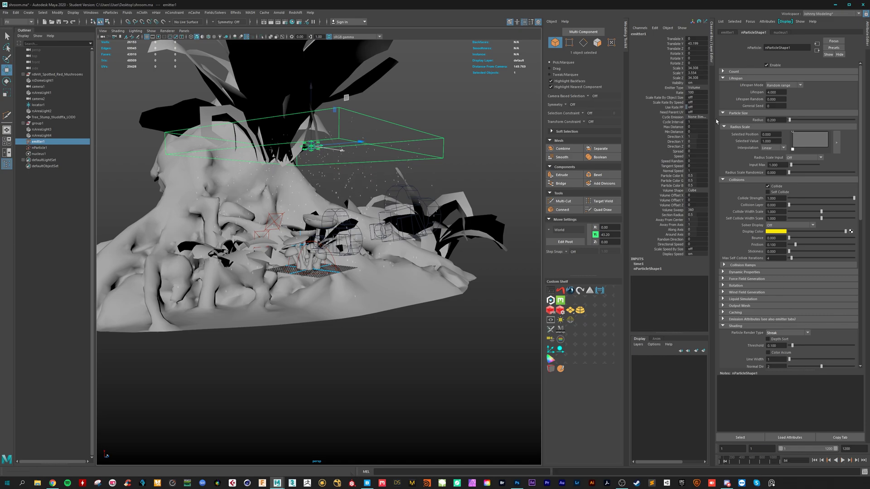
# Set the volume emitter's rate to 4000 particles per second
pyautogui.click(727, 32)
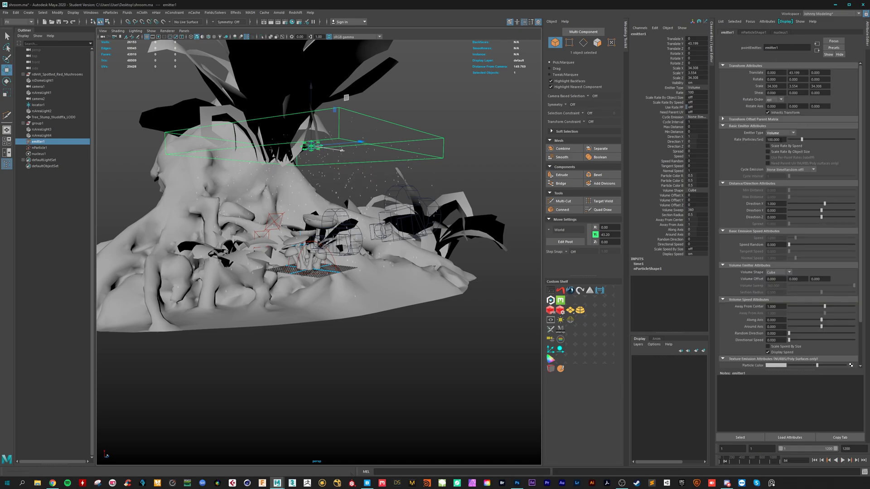
pyautogui.click(772, 139)
pyautogui.press('Return')
# Play the simulation from the first frame to check the denser rain, and stop it
pyautogui.click(815, 461)
pyautogui.click(843, 461)
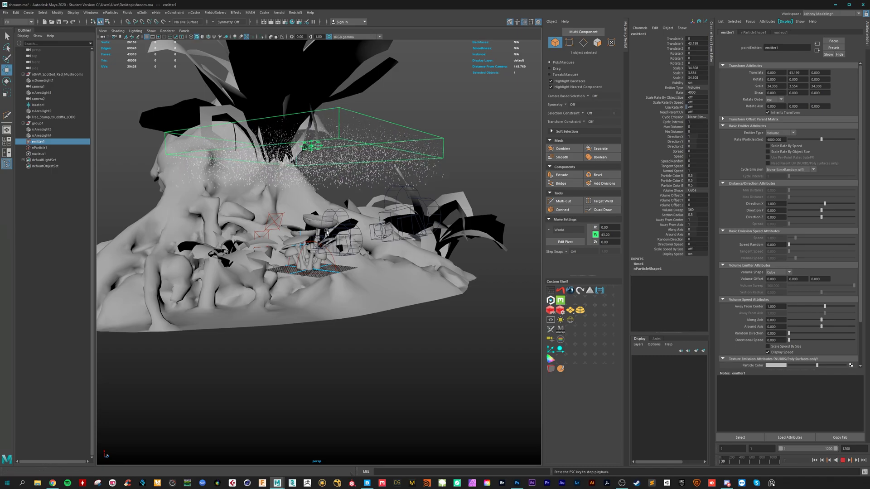
pyautogui.scroll(4, 320, 234)
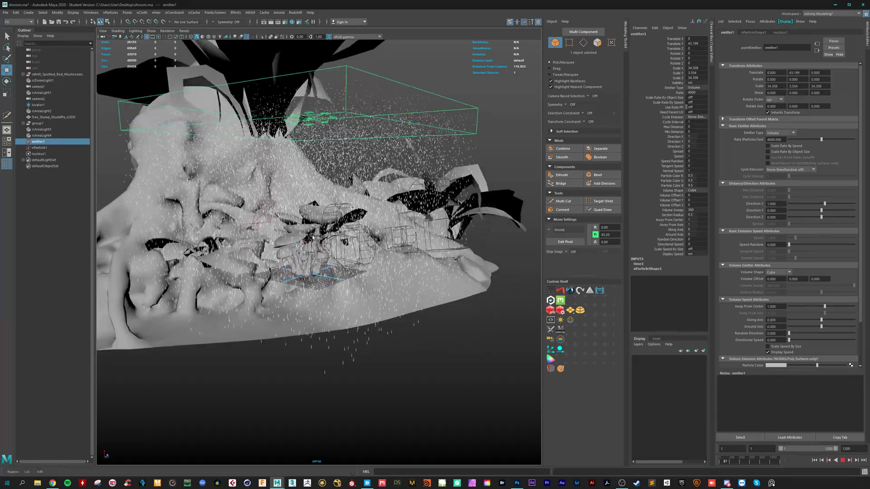
pyautogui.keyDown('alt'); pyautogui.moveTo(312, 237); pyautogui.dragTo(312, 254); pyautogui.keyUp('alt')
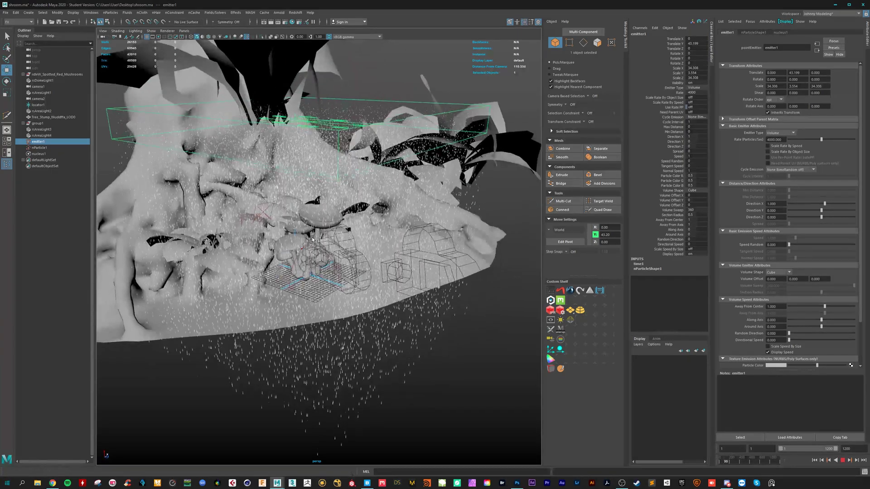
pyautogui.click(842, 460)
# Examine the rain streaks around the stump and mushrooms from several angles and return to the first frame
pyautogui.scroll(-6, 263, 231)
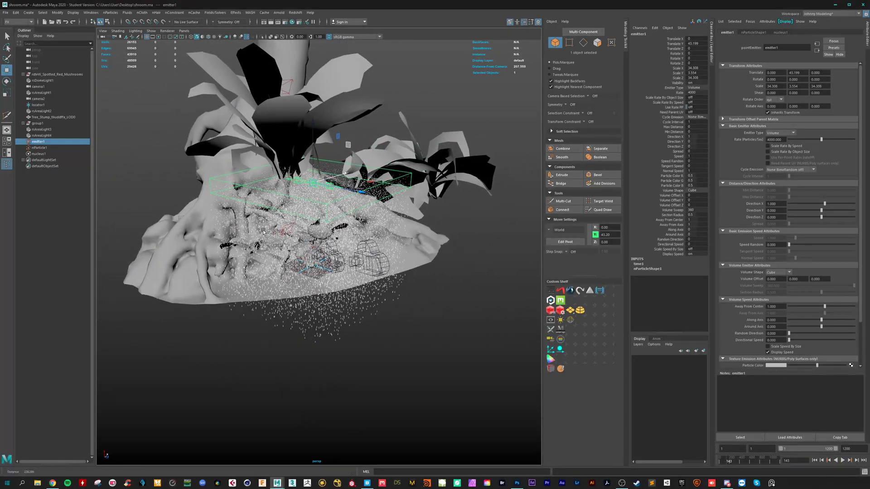
pyautogui.scroll(8, 263, 231)
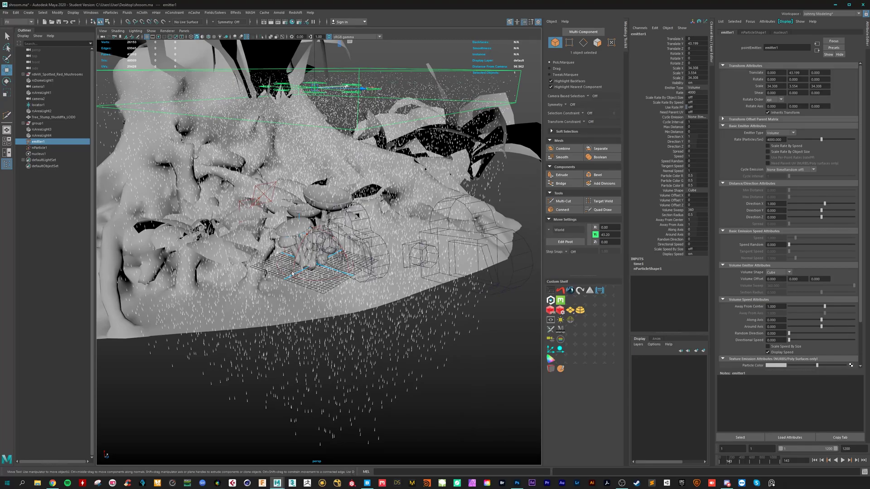
pyautogui.keyDown('alt'); pyautogui.moveTo(327, 270); pyautogui.dragTo(331, 257); pyautogui.keyUp('alt')
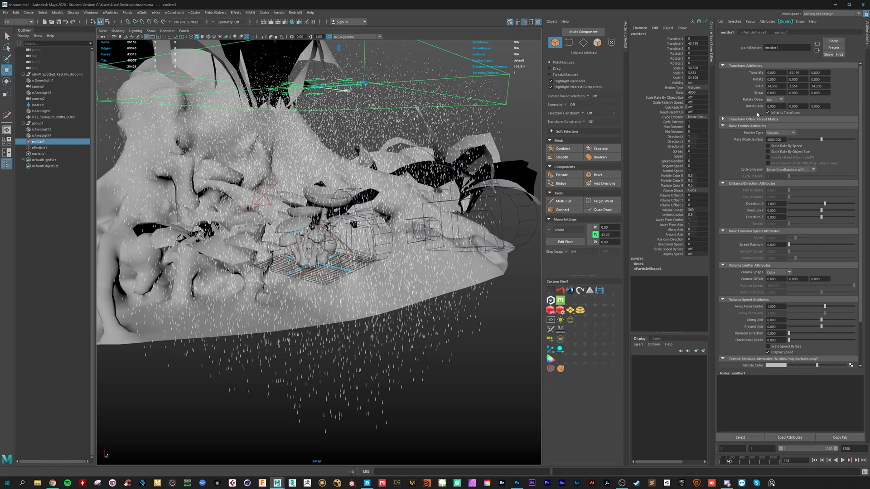
pyautogui.keyDown('alt'); pyautogui.moveTo(356, 241); pyautogui.dragTo(312, 241); pyautogui.keyUp('alt')
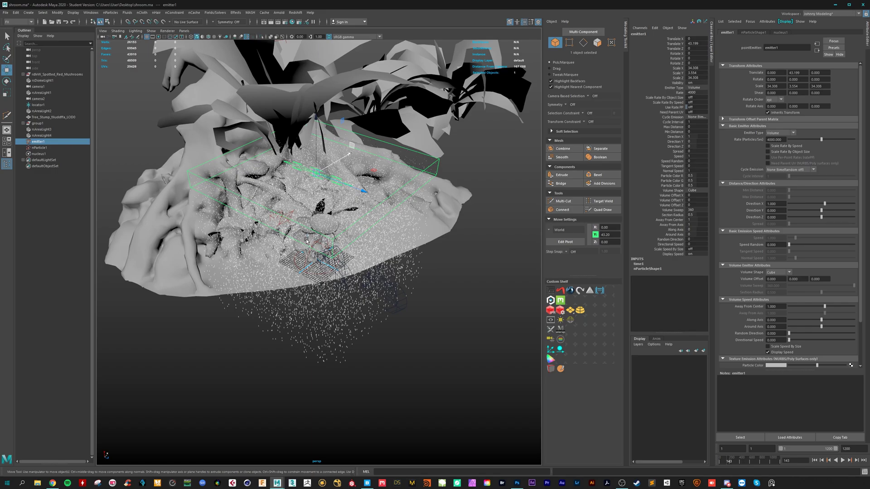
pyautogui.keyDown('alt'); pyautogui.moveTo(307, 241); pyautogui.dragTo(309, 215); pyautogui.keyUp('alt')
pyautogui.keyDown('alt'); pyautogui.moveTo(310, 215); pyautogui.dragTo(347, 227, button='right'); pyautogui.keyUp('alt')
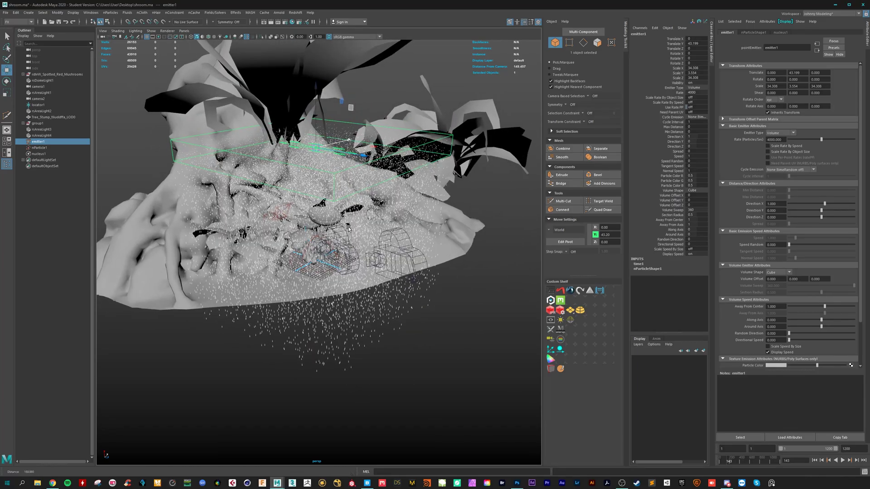
pyautogui.keyDown('alt'); pyautogui.moveTo(343, 250); pyautogui.dragTo(344, 236); pyautogui.keyUp('alt')
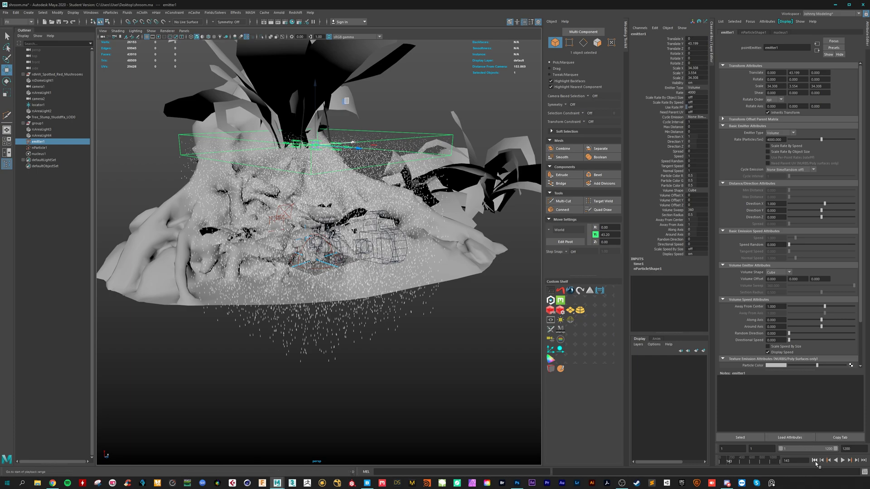
pyautogui.scroll(6, 412, 252)
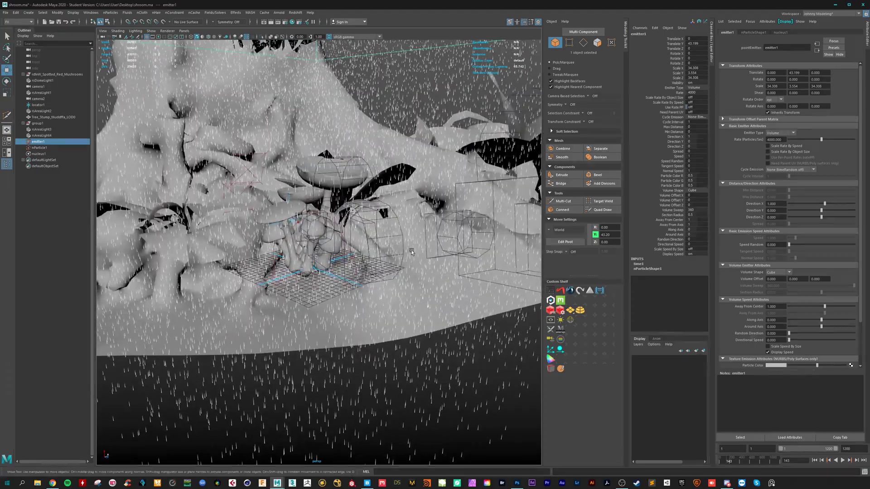
pyautogui.keyDown('alt'); pyautogui.moveTo(412, 252); pyautogui.dragTo(447, 232); pyautogui.keyUp('alt')
pyautogui.scroll(-6, 326, 272)
pyautogui.scroll(5, 307, 256)
pyautogui.click(815, 461)
# Make the spotted red mushrooms group a passive collider for the particles
pyautogui.scroll(5, 380, 230)
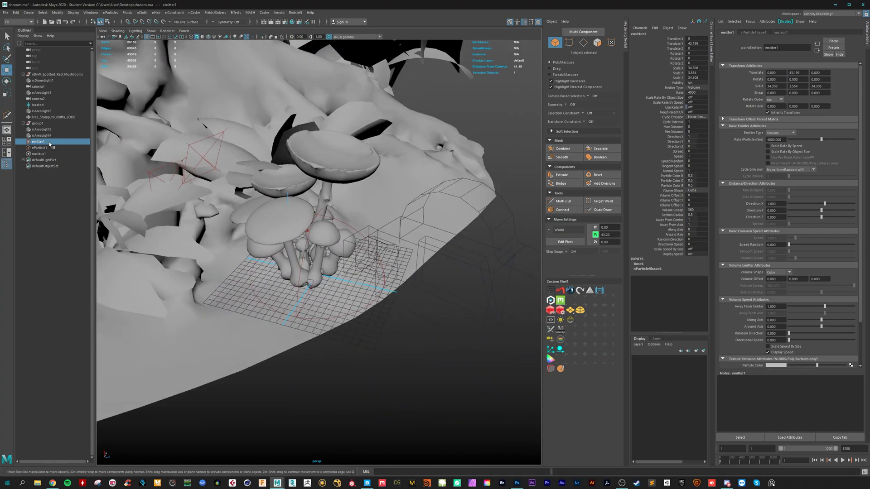
pyautogui.click(39, 75)
pyautogui.scroll(4, 340, 247)
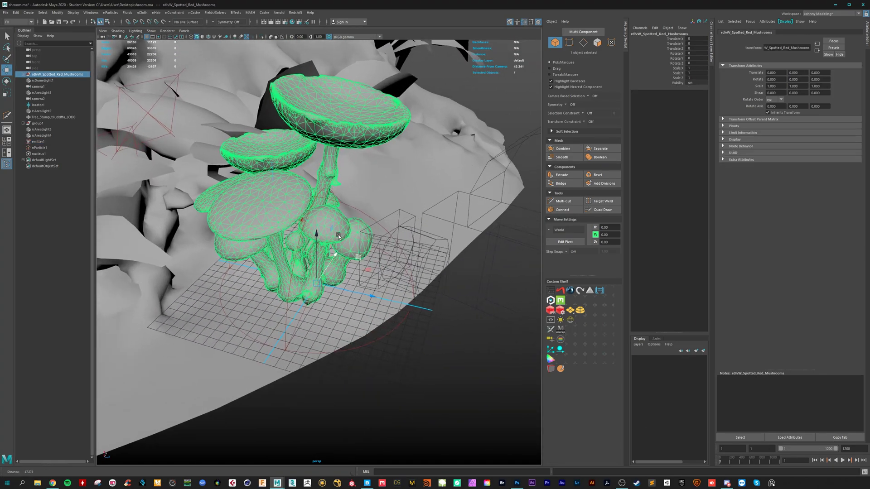
pyautogui.keyDown('alt'); pyautogui.moveTo(346, 244); pyautogui.dragTo(181, 2); pyautogui.keyUp('alt')
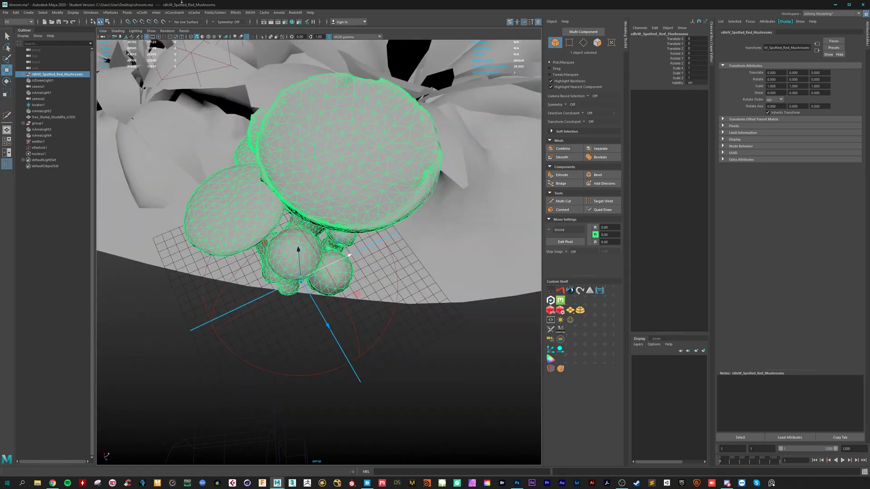
pyautogui.click(141, 12)
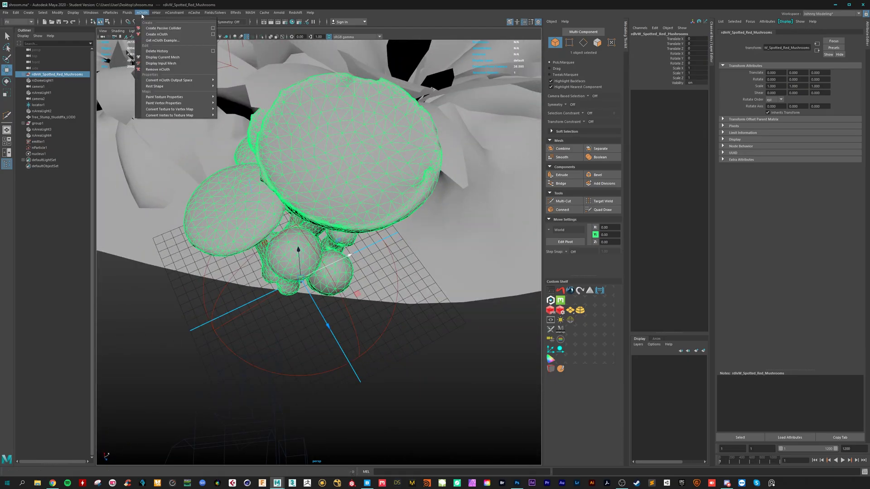
pyautogui.click(173, 30)
# Play the simulation to check the rain colliding with the mushrooms, stop it and return to the first frame
pyautogui.scroll(-5, 293, 253)
pyautogui.keyDown('alt'); pyautogui.moveTo(292, 258); pyautogui.dragTo(299, 226); pyautogui.keyUp('alt')
pyautogui.scroll(-3, 317, 253)
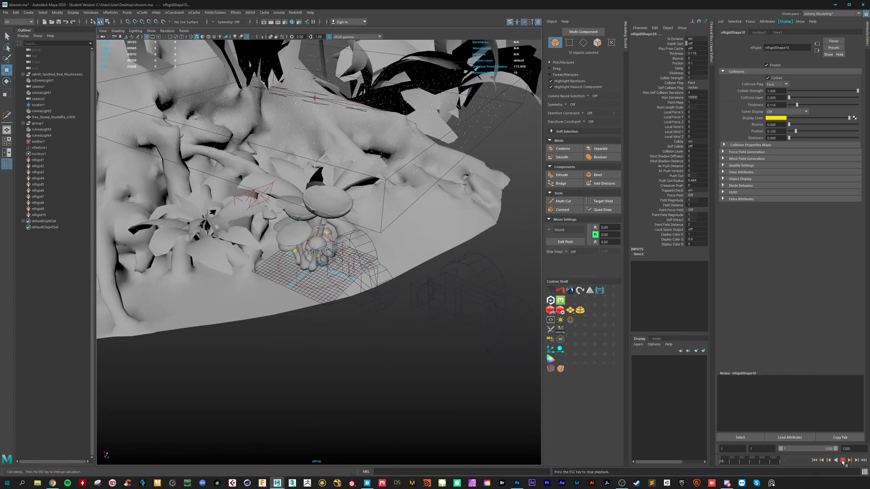
pyautogui.click(842, 461)
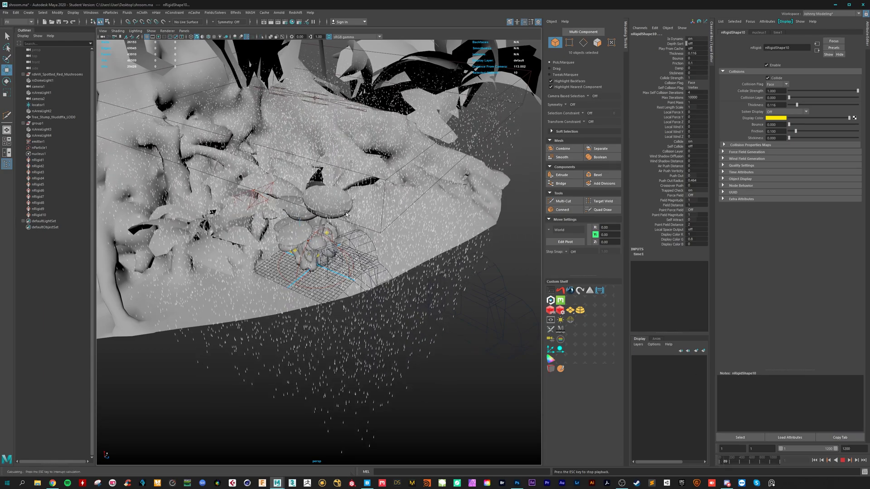
pyautogui.scroll(5, 448, 223)
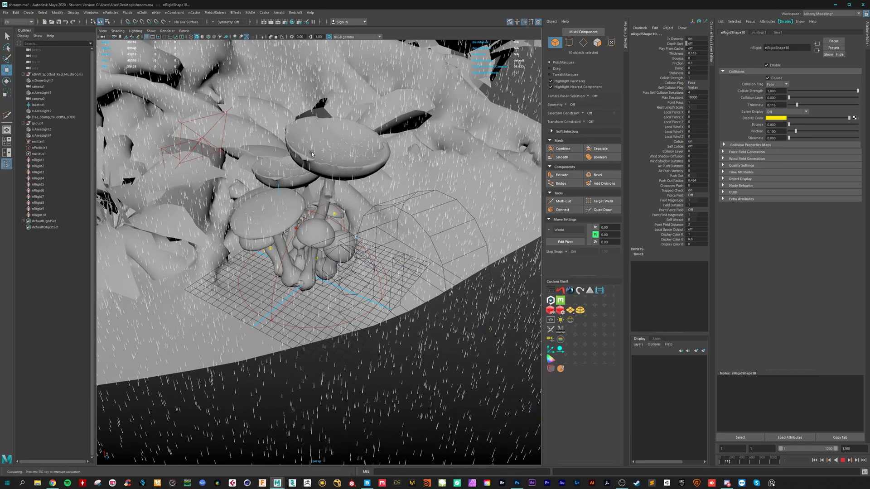
pyautogui.click(843, 461)
pyautogui.click(815, 460)
# Examine the mushroom caps and the surrounding stump and leaves from several angles
pyautogui.scroll(-4, 244, 198)
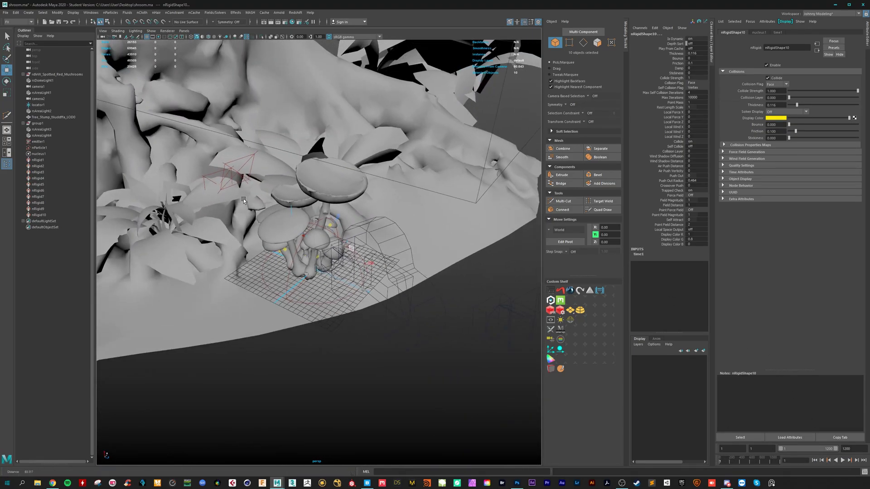
pyautogui.keyDown('alt'); pyautogui.moveTo(304, 206); pyautogui.dragTo(362, 281); pyautogui.keyUp('alt')
pyautogui.scroll(-6, 362, 281)
pyautogui.scroll(2, 362, 281)
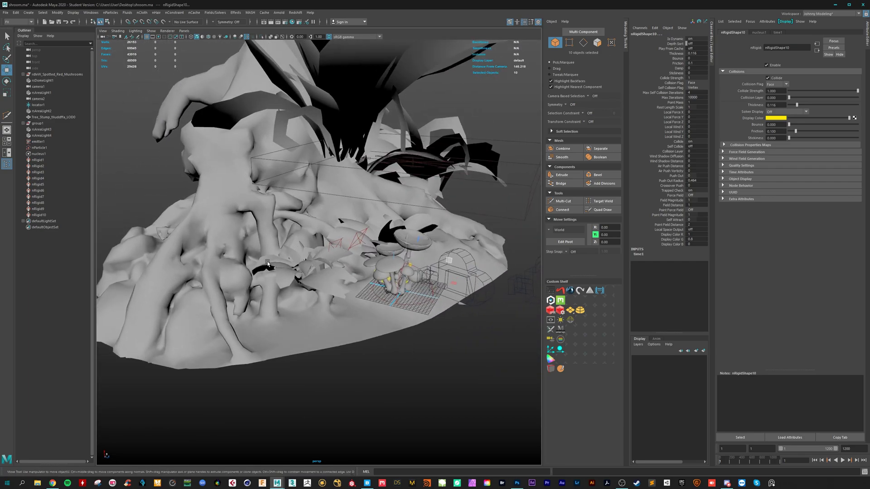
pyautogui.scroll(3, 434, 282)
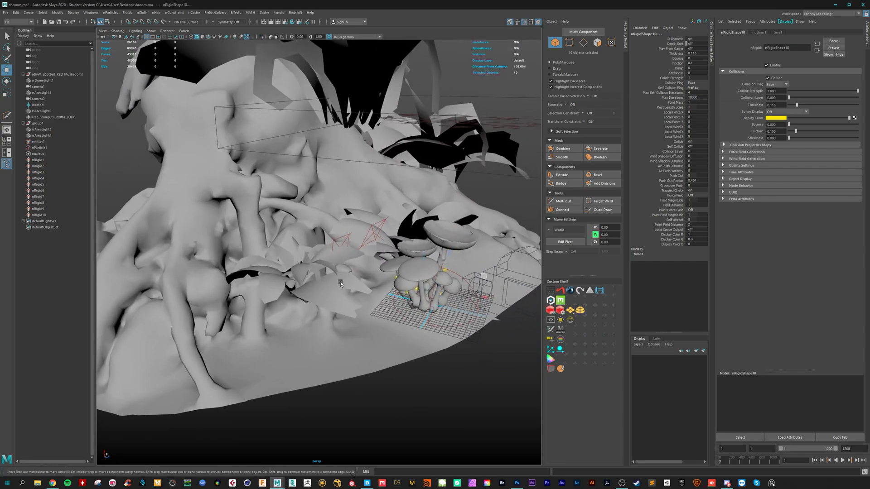
pyautogui.scroll(2, 344, 269)
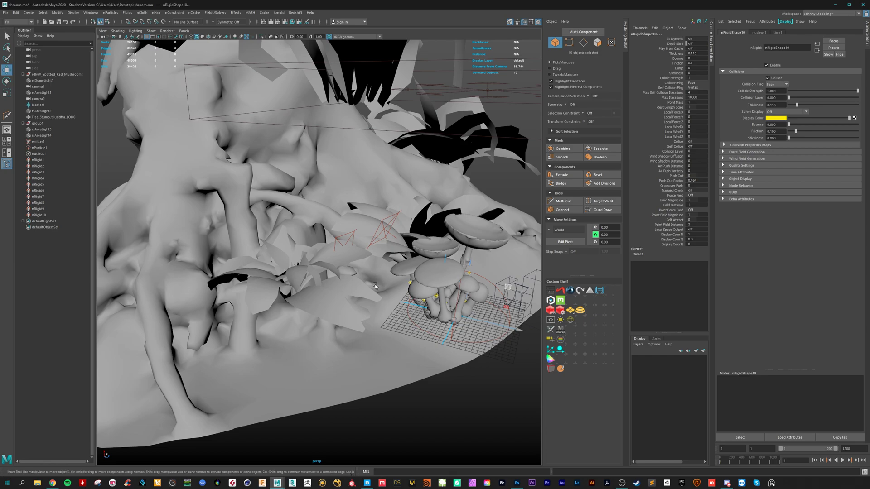
pyautogui.keyDown('alt'); pyautogui.moveTo(374, 284); pyautogui.dragTo(226, 221, button='middle'); pyautogui.keyUp('alt')
pyautogui.keyDown('alt'); pyautogui.moveTo(226, 221); pyautogui.dragTo(312, 192); pyautogui.keyUp('alt')
pyautogui.scroll(2, 357, 237)
pyautogui.keyDown('alt'); pyautogui.moveTo(326, 231); pyautogui.dragTo(336, 242); pyautogui.keyUp('alt')
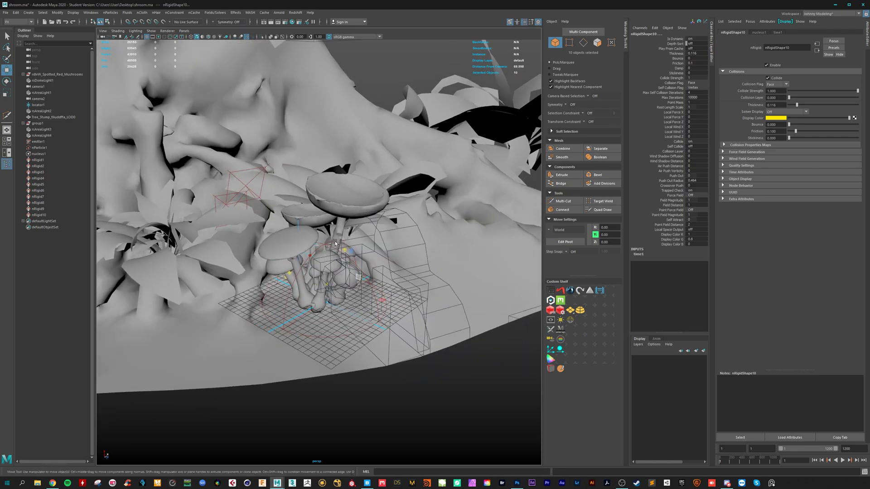
pyautogui.scroll(3, 336, 241)
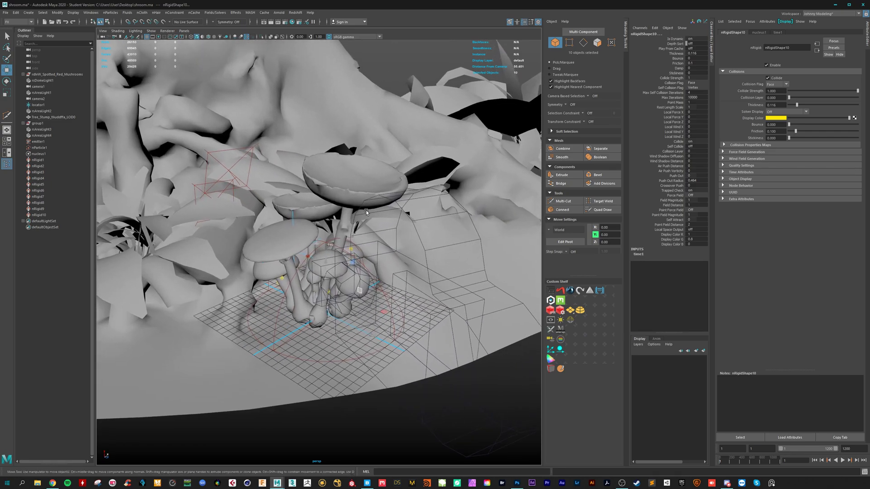
pyautogui.scroll(2, 345, 200)
pyautogui.keyDown('alt'); pyautogui.moveTo(344, 200); pyautogui.dragTo(298, 190); pyautogui.keyUp('alt')
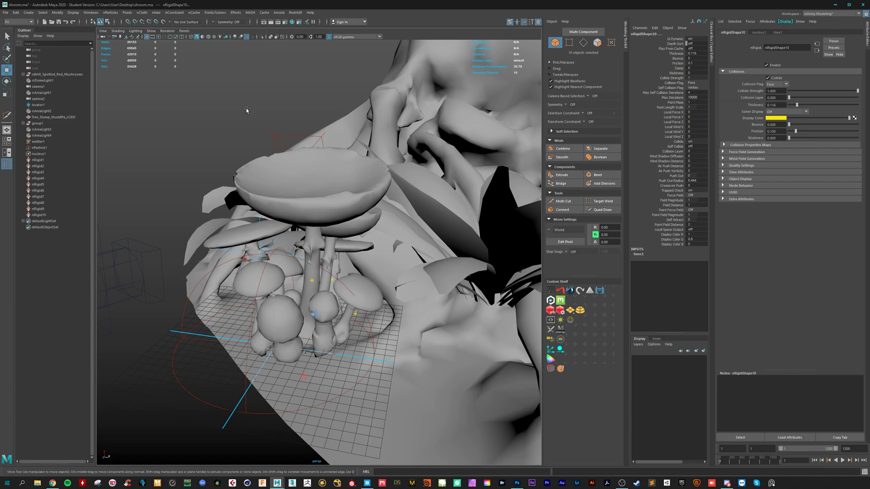
pyautogui.scroll(-4, 214, 186)
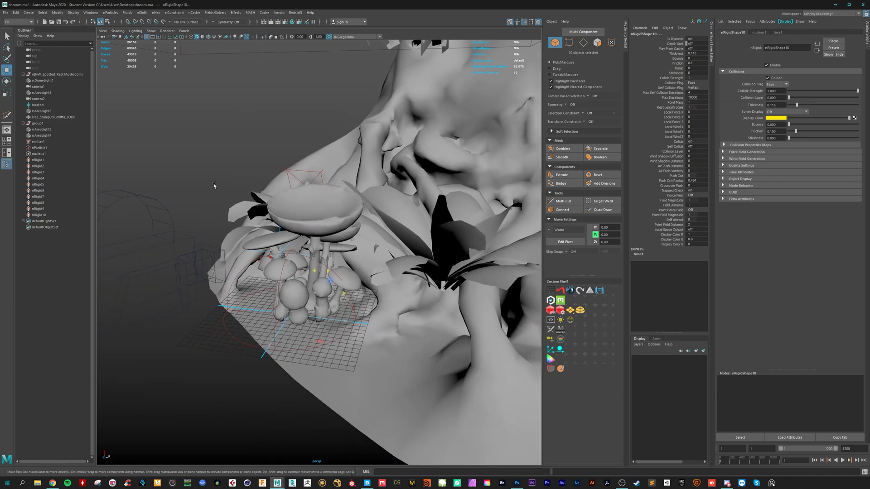
# Open the Particle Collision Event Editor for nParticle1 and place its window over the scene view
pyautogui.click(39, 149)
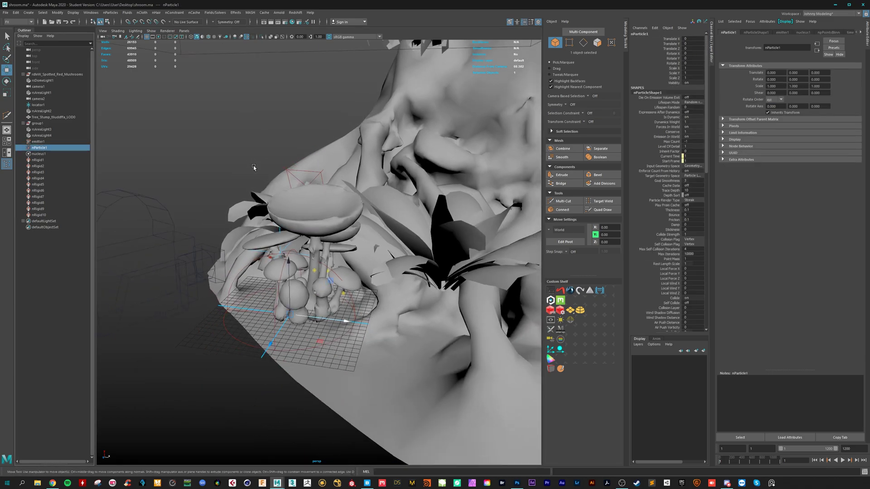
pyautogui.click(111, 13)
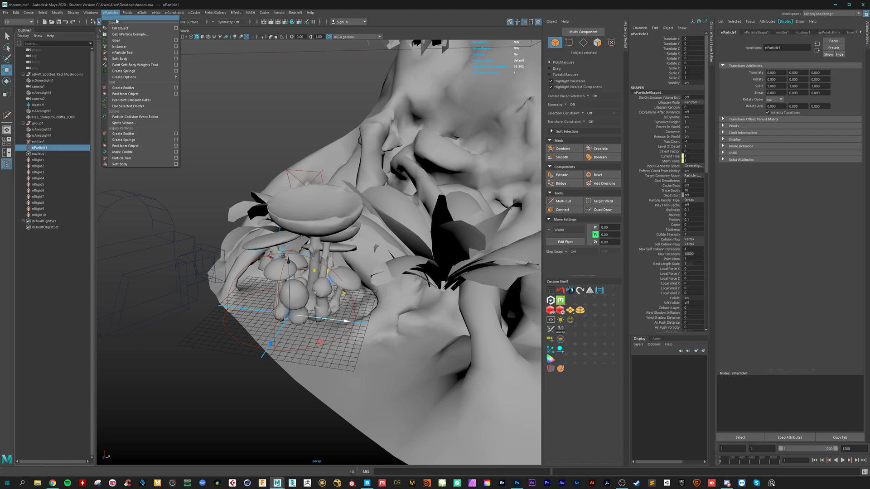
pyautogui.click(133, 117)
pyautogui.moveTo(657, 94); pyautogui.dragTo(299, 135)
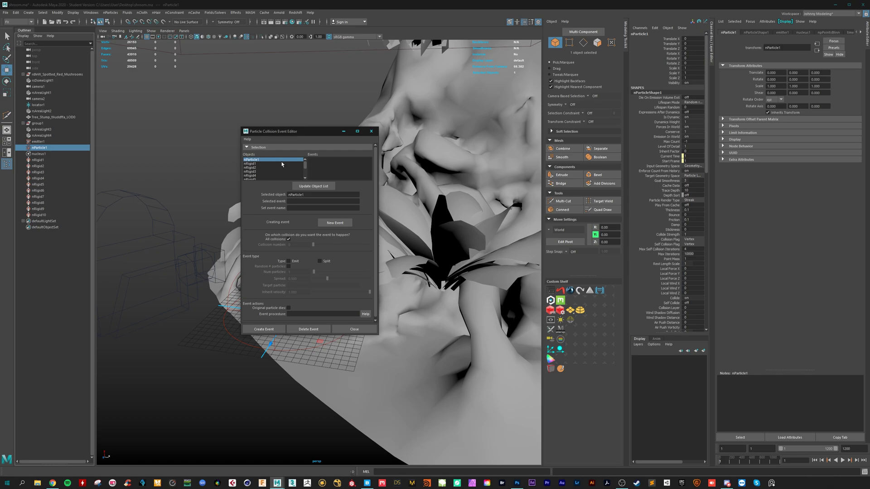
# Create an emit-type collision event named collisionEvent for nParticle1 with 5 particles, a spread of 2 and Original particle dies enabled
pyautogui.click(301, 208)
pyautogui.click(288, 262)
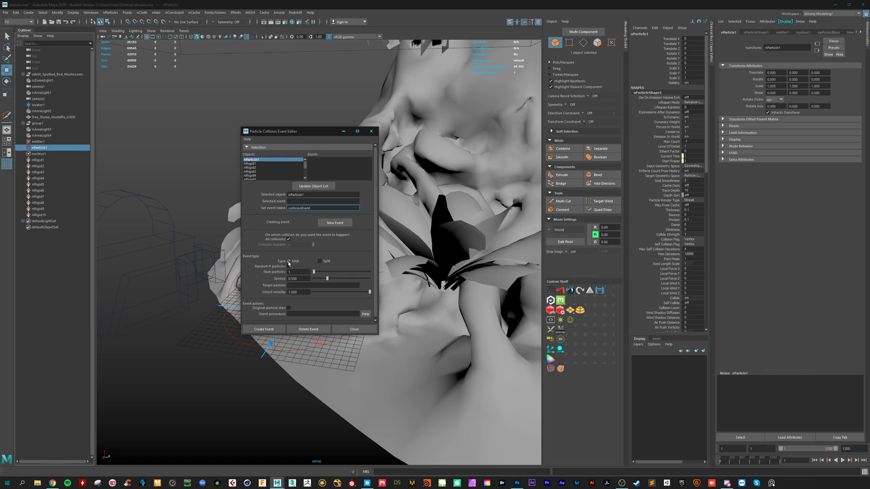
pyautogui.click(290, 272)
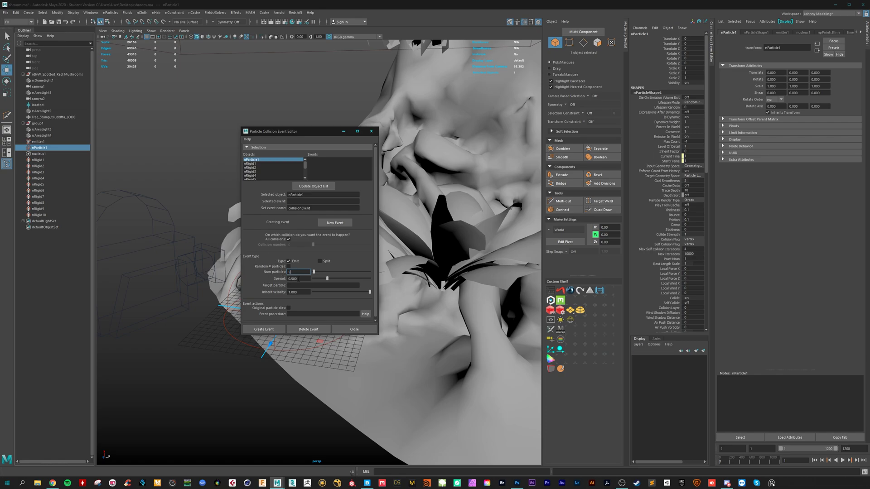
pyautogui.write('5')
pyautogui.press('Tab')
pyautogui.write('2')
pyautogui.press('Return')
pyautogui.click(272, 330)
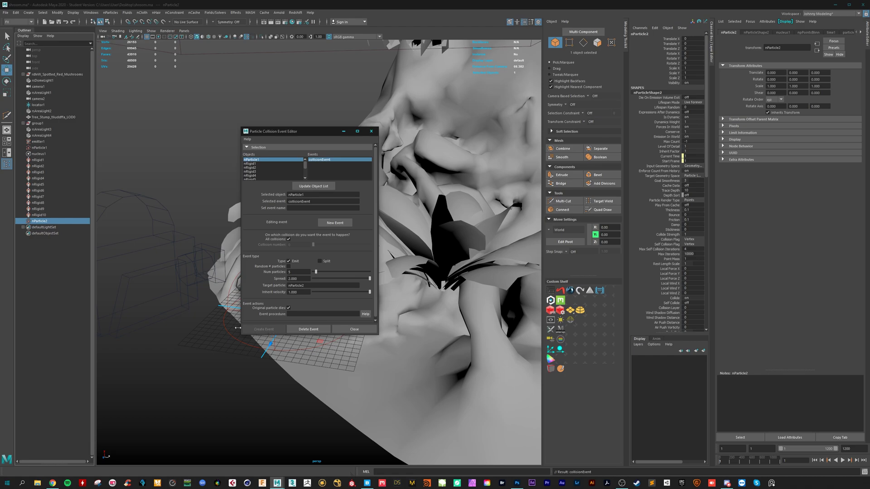
# Close the collision event editor and move nParticle2 directly below nParticle1 in the outliner
pyautogui.click(371, 131)
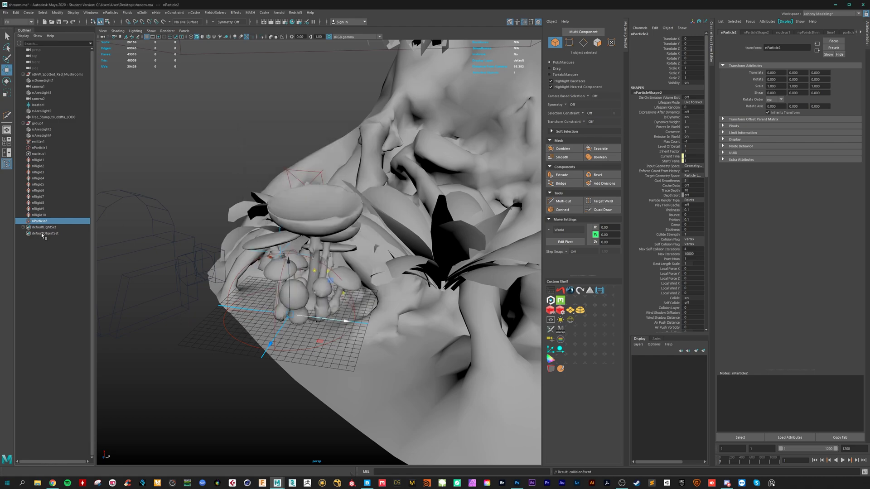
pyautogui.moveTo(42, 222)
pyautogui.mouseDown()
pyautogui.moveTo(38, 204)
pyautogui.moveTo(38, 224)
pyautogui.mouseUp()
pyautogui.moveTo(39, 225); pyautogui.dragTo(44, 154, button='middle')
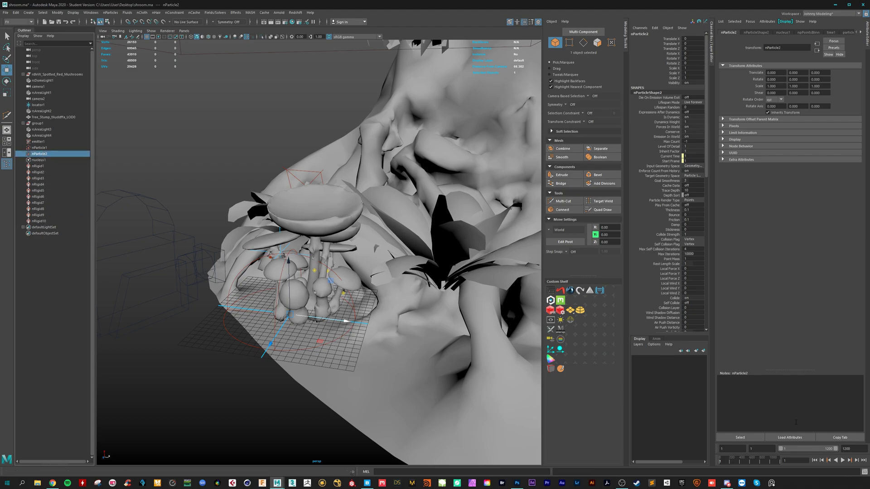
# Play the simulation, stop it, inspect the splash particles around the mushrooms from several angles, and return to the first frame
pyautogui.keyDown('alt'); pyautogui.moveTo(259, 216); pyautogui.dragTo(310, 236, button='right'); pyautogui.keyUp('alt')
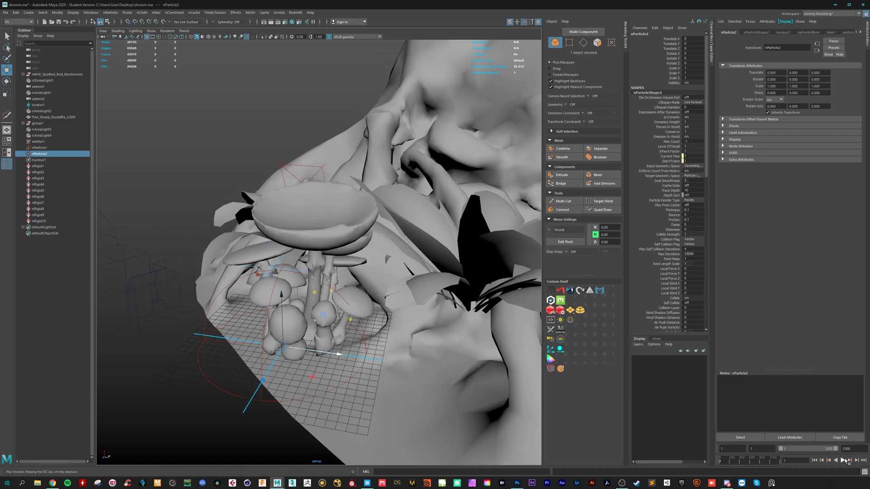
pyautogui.click(844, 461)
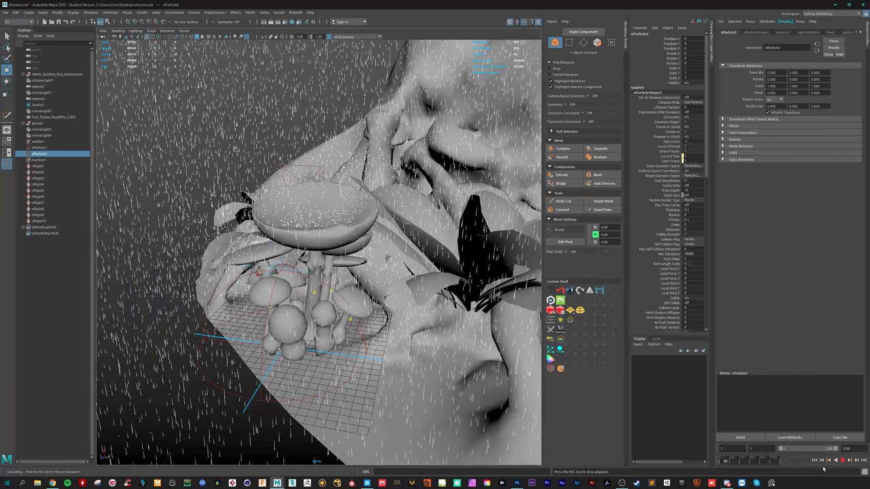
pyautogui.press('Escape')
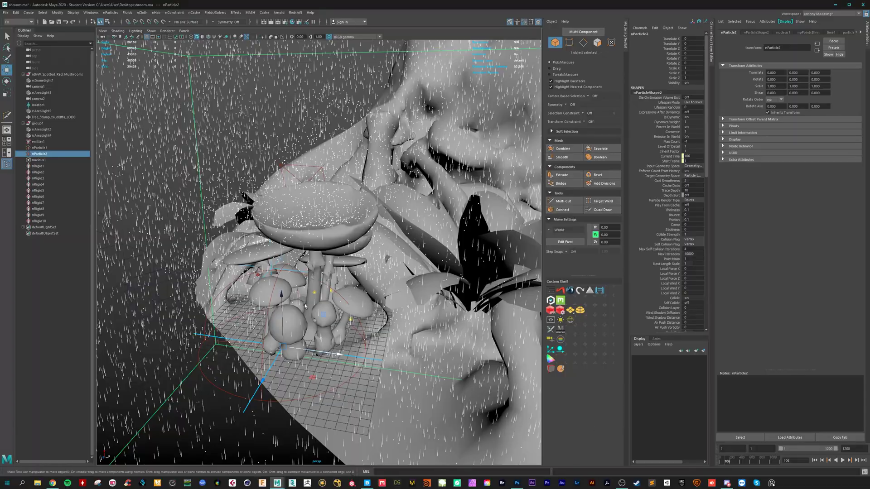
pyautogui.keyDown('alt'); pyautogui.moveTo(305, 306); pyautogui.dragTo(345, 264); pyautogui.keyUp('alt')
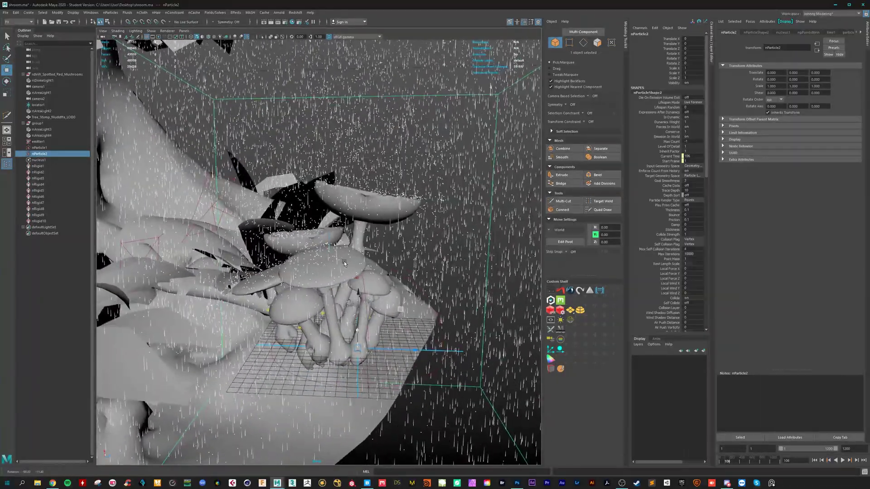
pyautogui.keyDown('alt'); pyautogui.moveTo(299, 271); pyautogui.dragTo(349, 284, button='right'); pyautogui.keyUp('alt')
pyautogui.keyDown('alt'); pyautogui.moveTo(349, 283); pyautogui.dragTo(371, 317); pyautogui.keyUp('alt')
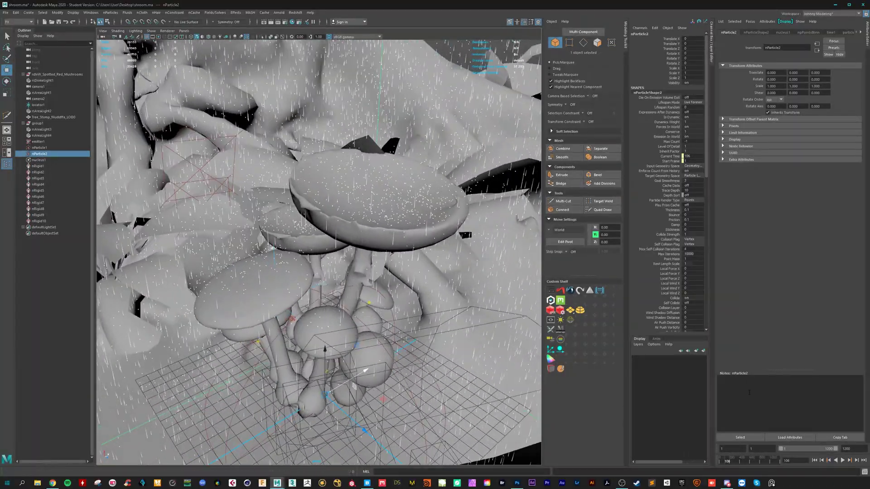
pyautogui.click(814, 460)
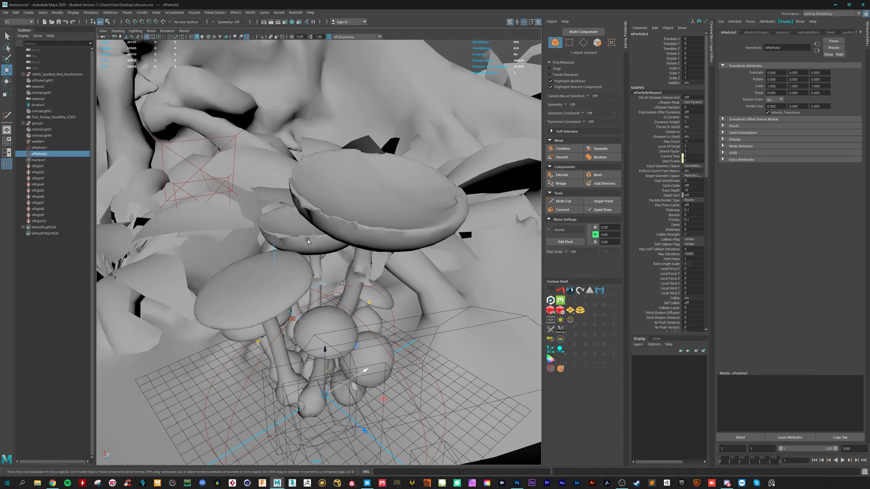
# Run the simulation to about frame 117, select nParticle1 and collapse the expanded attribute groups of its shape node
pyautogui.hotkey('alt', 'v')
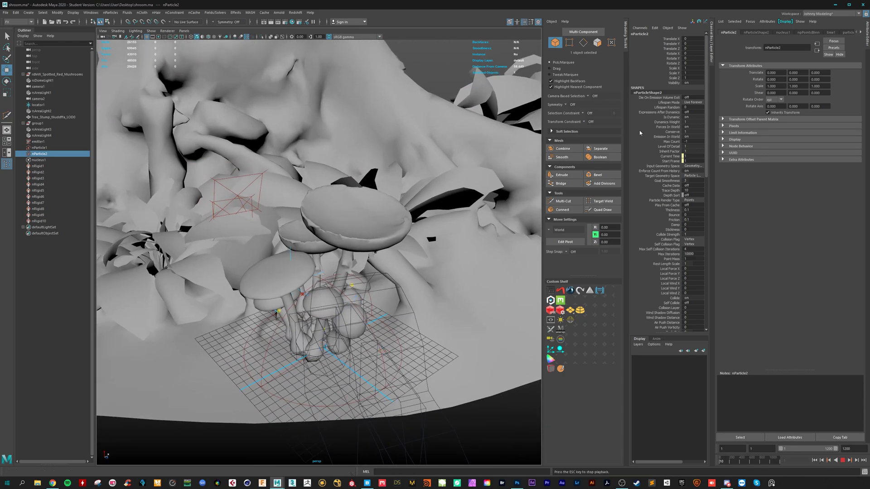
pyautogui.click(45, 147)
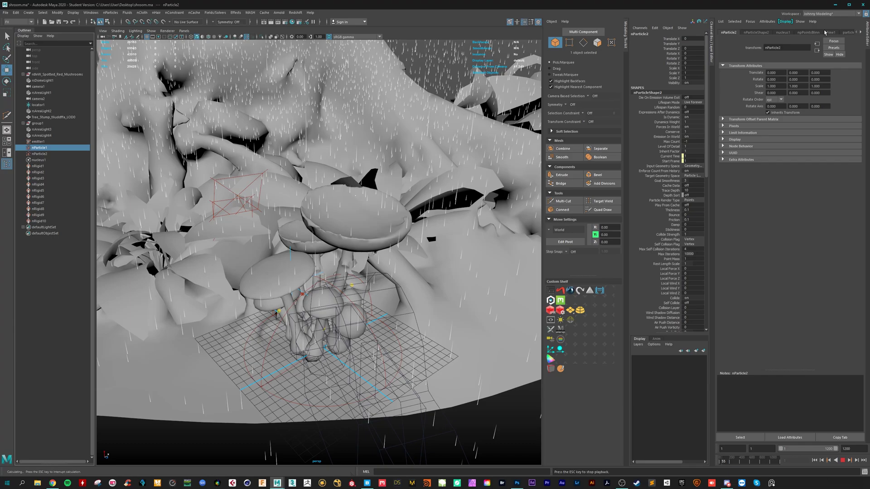
pyautogui.click(757, 33)
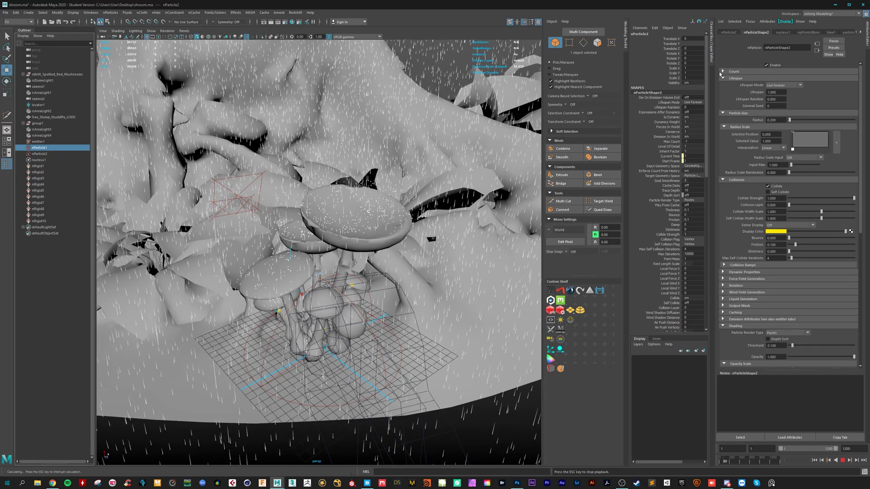
pyautogui.click(723, 77)
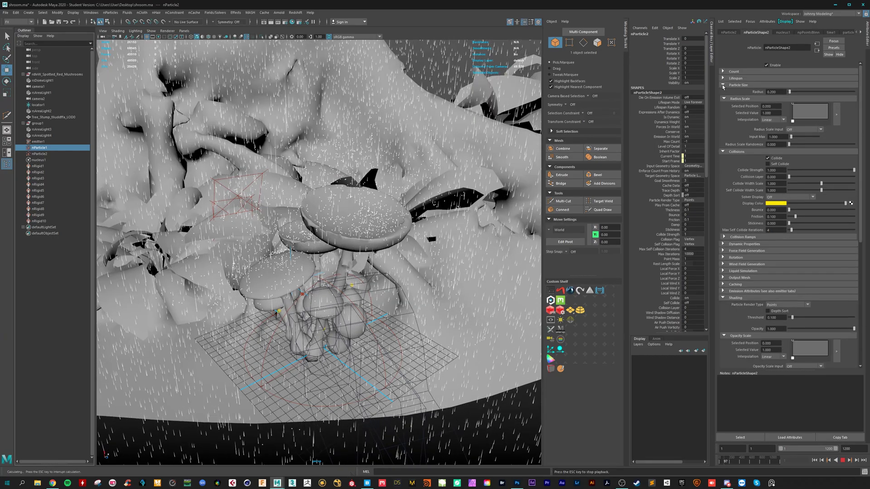
pyautogui.click(724, 85)
pyautogui.click(723, 92)
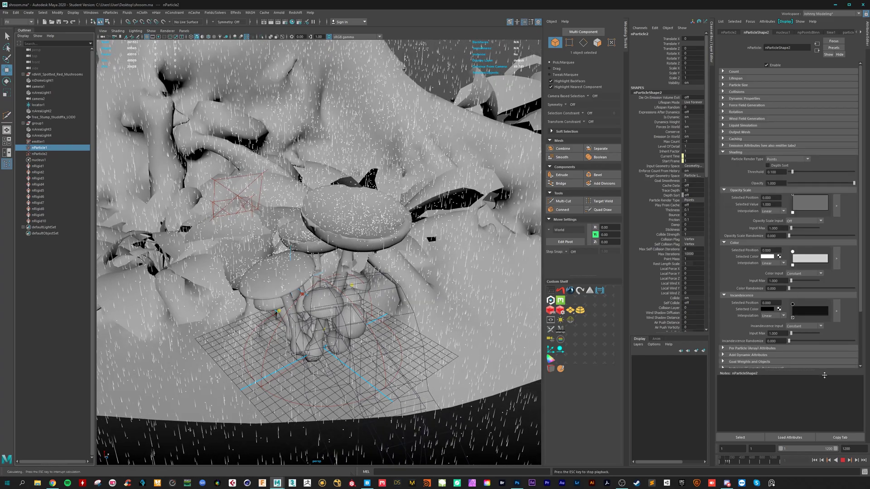
pyautogui.click(843, 460)
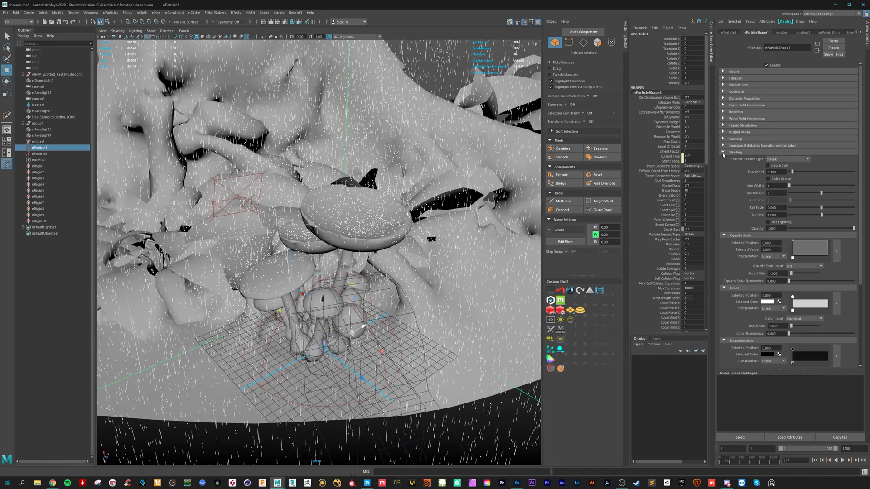
pyautogui.click(723, 153)
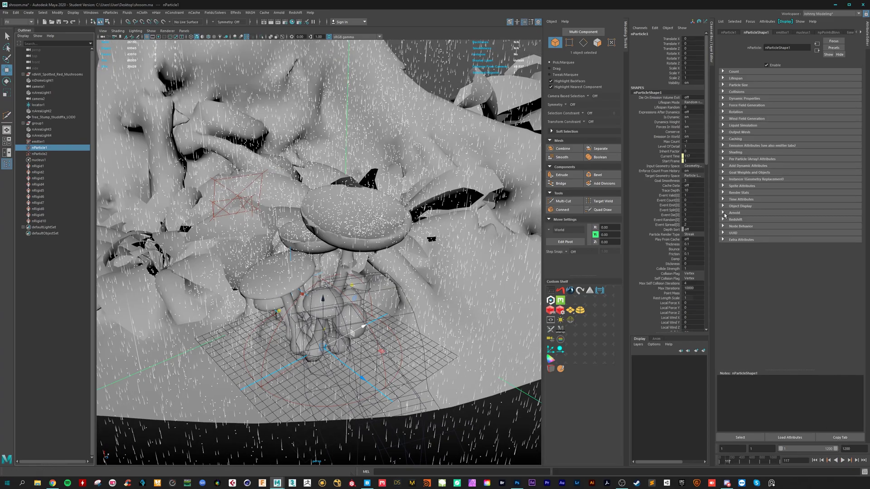
# Try rendering nParticle1's points as spheres in Arnold with a minimum particle radius of 1
pyautogui.click(724, 213)
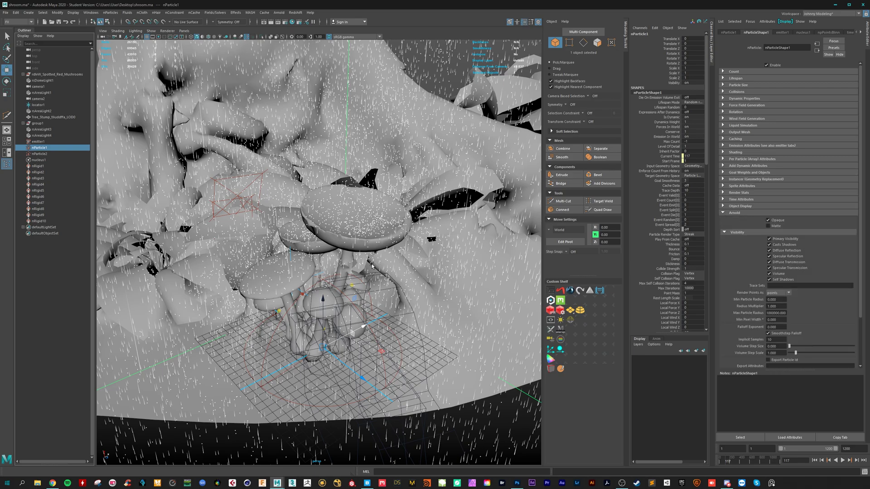
pyautogui.keyDown('alt'); pyautogui.moveTo(372, 265); pyautogui.dragTo(354, 259); pyautogui.keyUp('alt')
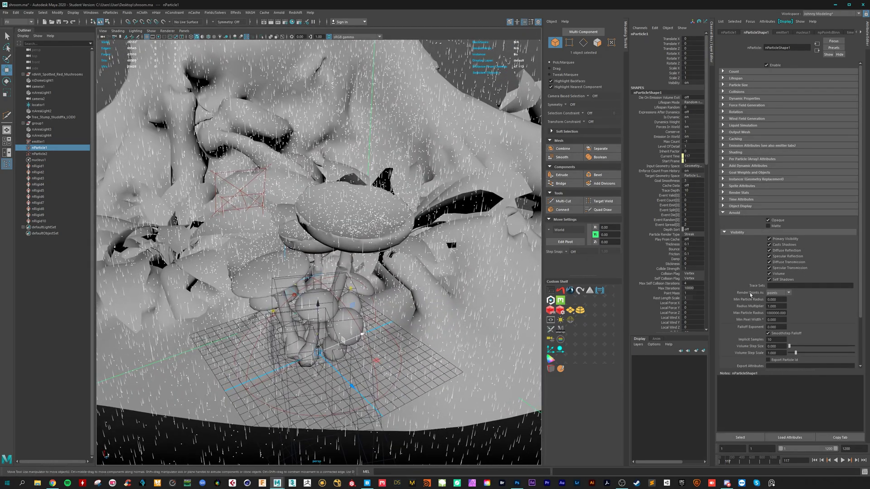
pyautogui.click(789, 293)
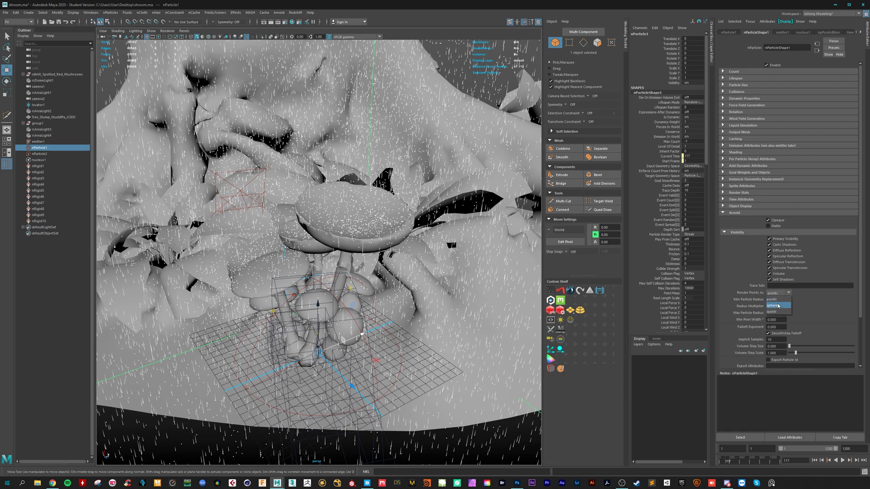
pyautogui.click(792, 300)
pyautogui.click(779, 299)
pyautogui.write('1')
pyautogui.press('Return')
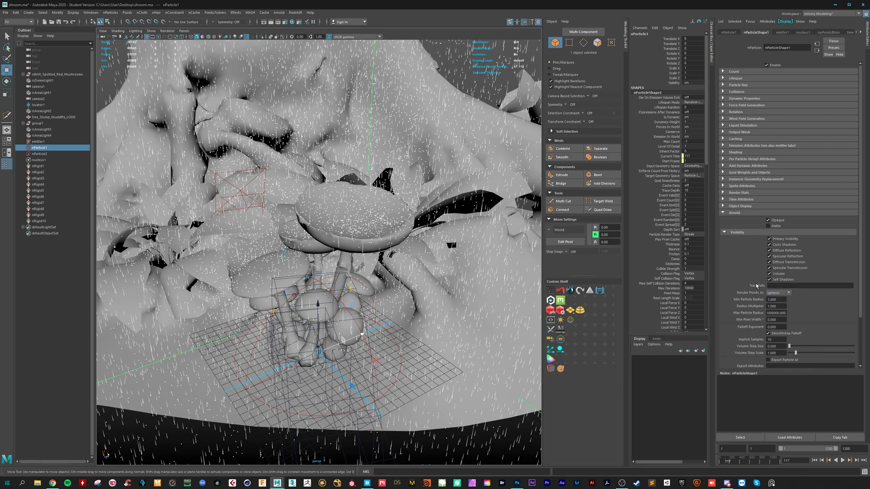
# Restore nParticle1's Arnold minimum particle radius to 0 and its Render Points As option to points
pyautogui.click(781, 299)
pyautogui.write('0')
pyautogui.click(789, 294)
pyautogui.click(777, 298)
pyautogui.click(724, 213)
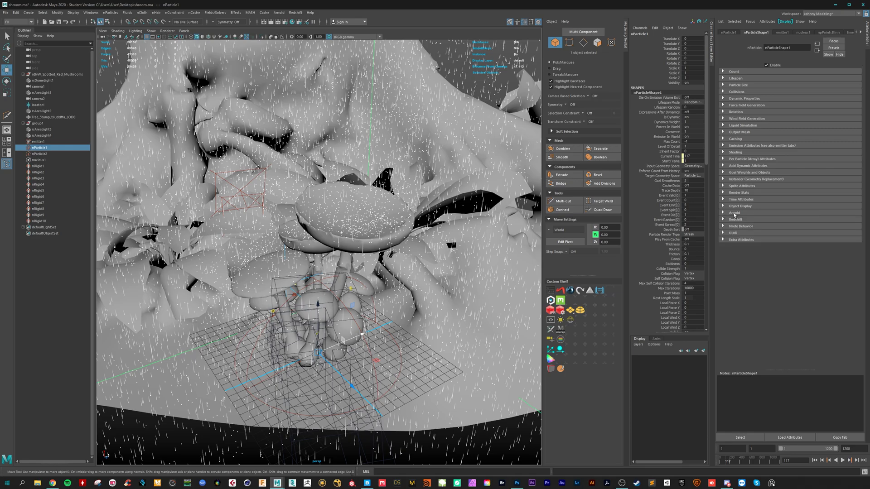
# Set the particle radius of nParticle1 to 0.05
pyautogui.keyDown('alt'); pyautogui.moveTo(361, 194); pyautogui.dragTo(283, 183); pyautogui.keyUp('alt')
pyautogui.scroll(-3, 292, 181)
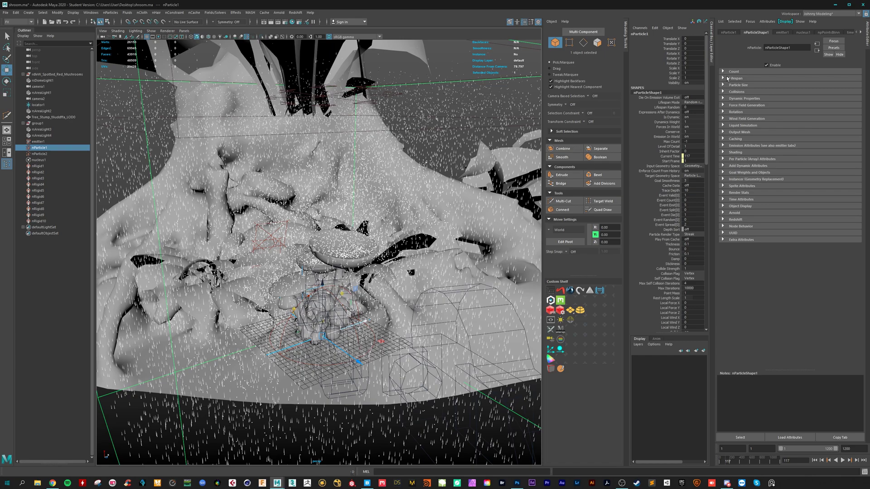
pyautogui.click(723, 85)
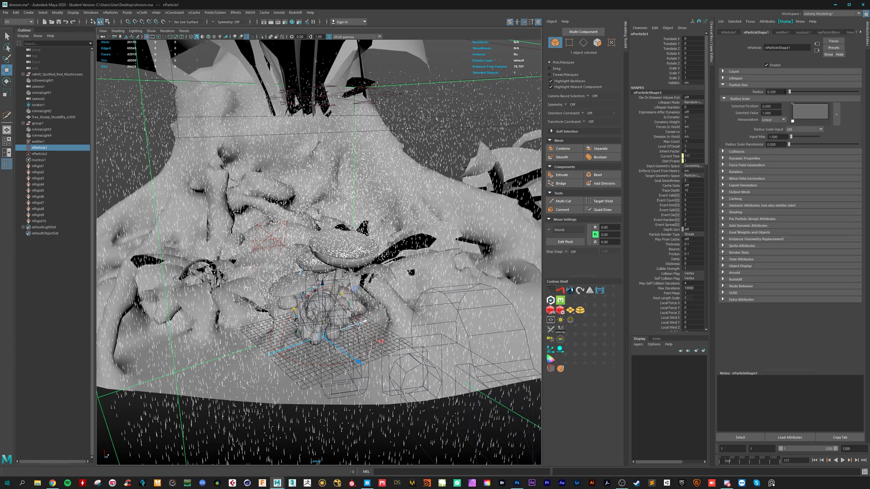
pyautogui.doubleClick(778, 92)
pyautogui.write('05')
pyautogui.press('Return')
# Set nParticle1's Radius Scale Input to Randomized ID and its Radius Scale Randomize to 0.5
pyautogui.click(809, 132)
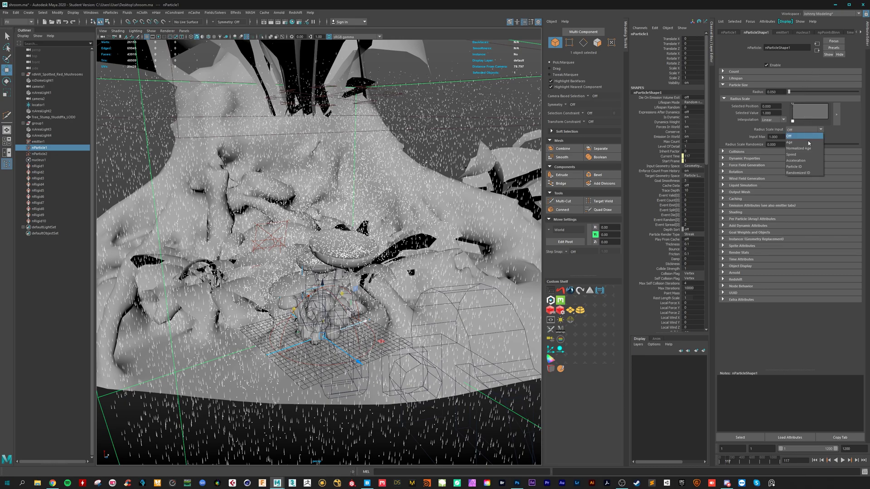
pyautogui.click(809, 173)
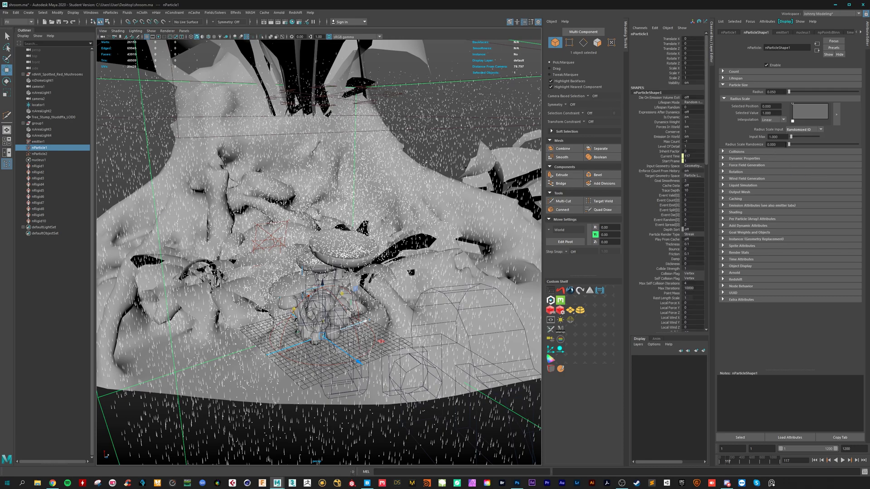
pyautogui.click(775, 145)
pyautogui.write('0.5')
pyautogui.press('Return')
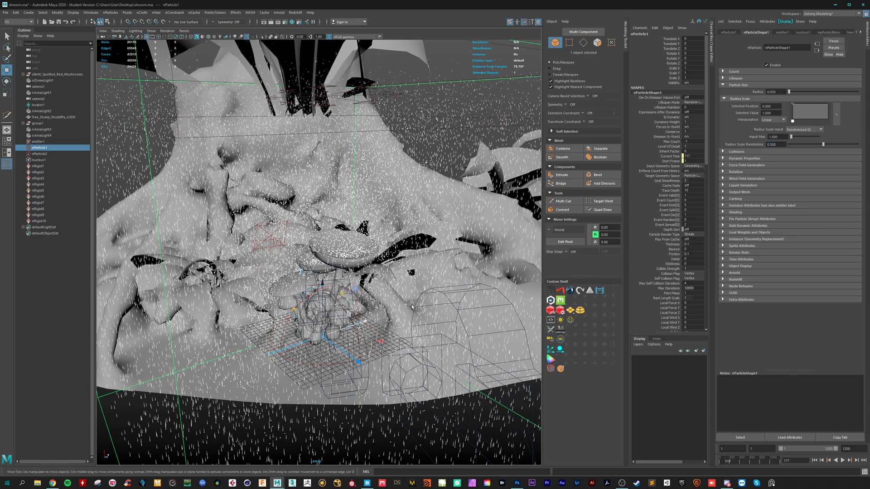
# Set the Radius Scale Input of the nParticle2 splash particles to Randomized ID and their Radius Scale Randomize to 0.3
pyautogui.scroll(2, 348, 304)
pyautogui.keyDown('alt'); pyautogui.moveTo(348, 305); pyautogui.dragTo(344, 263); pyautogui.keyUp('alt')
pyautogui.scroll(-3, 421, 254)
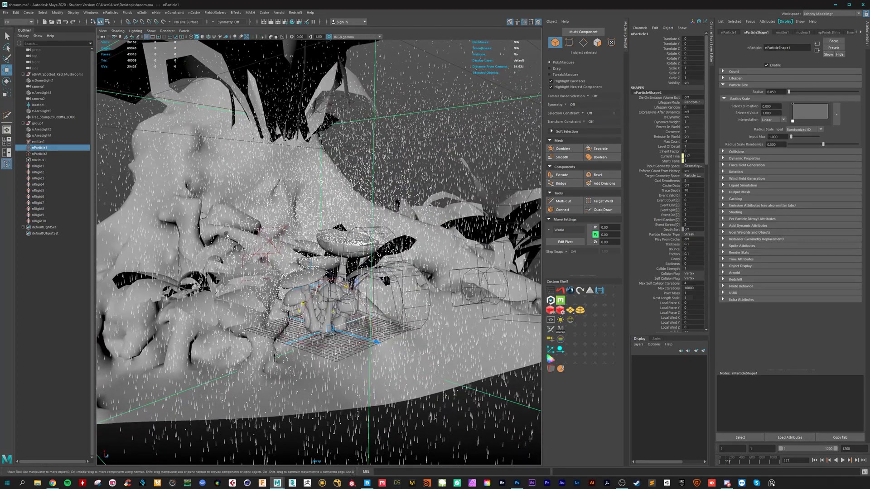
pyautogui.click(40, 154)
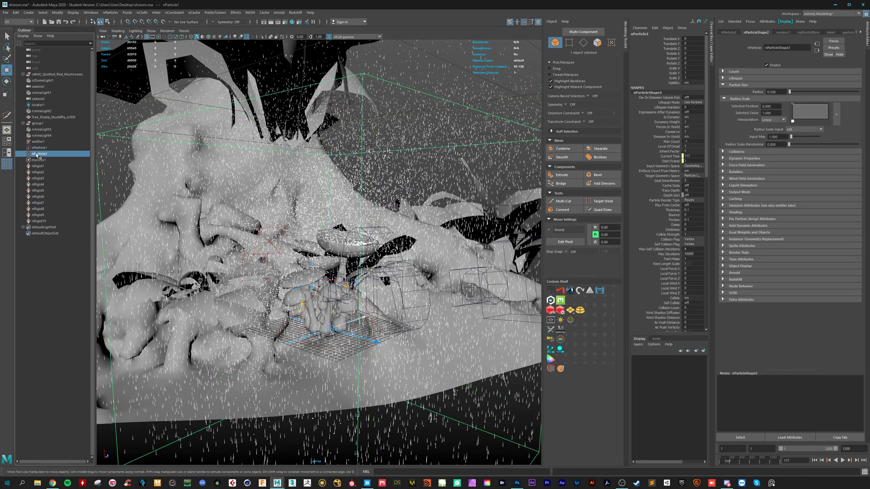
pyautogui.click(798, 130)
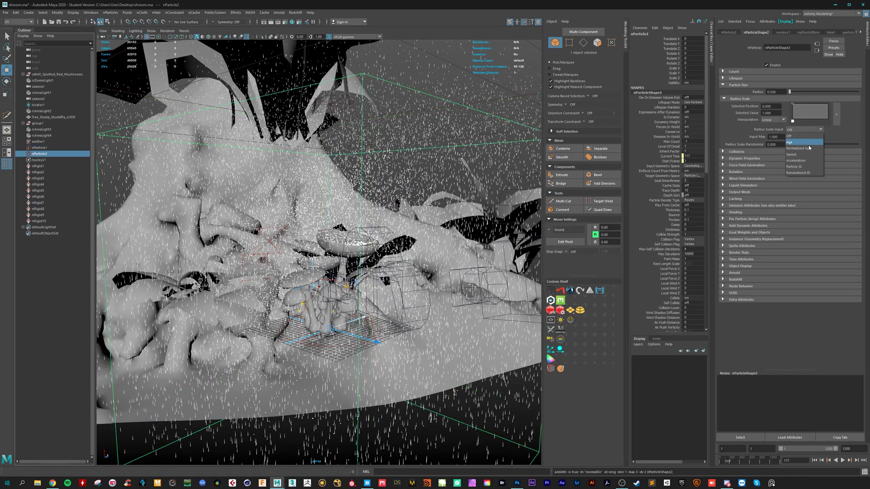
pyautogui.click(799, 173)
pyautogui.doubleClick(771, 144)
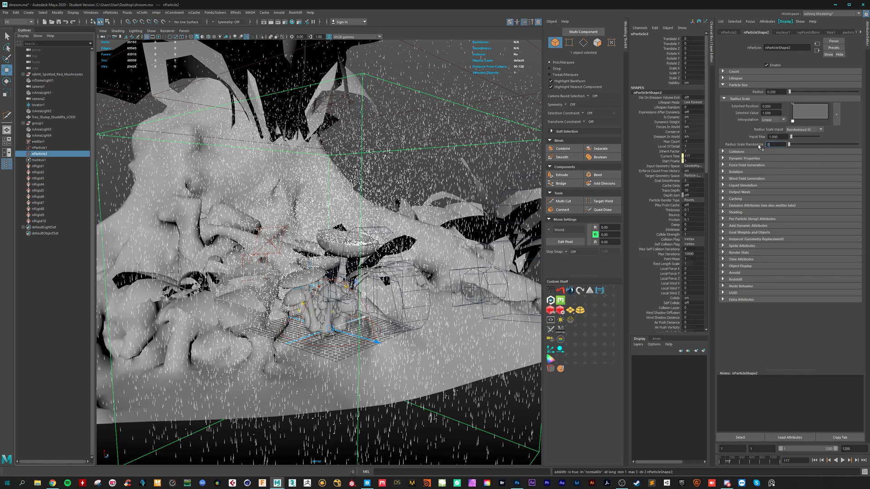
pyautogui.write('0.3')
pyautogui.press('Return')
# Examine the splash particles on the mushroom caps up close
pyautogui.scroll(5, 461, 230)
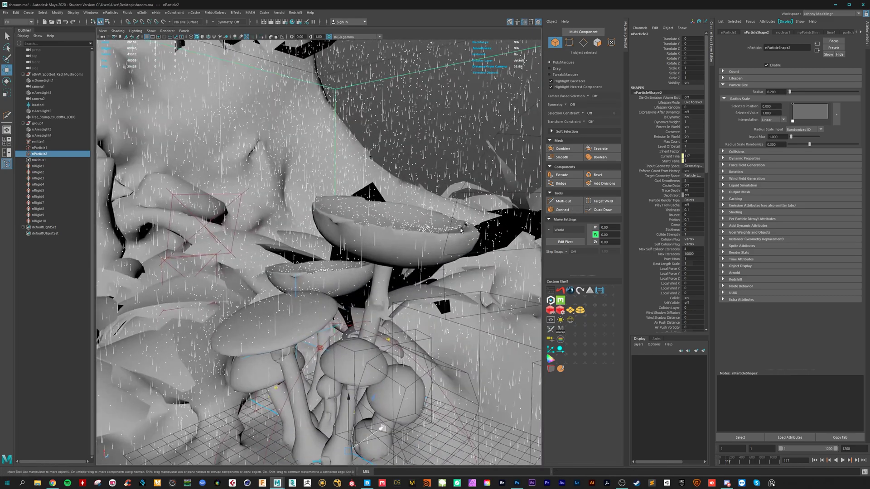
pyautogui.scroll(4, 461, 229)
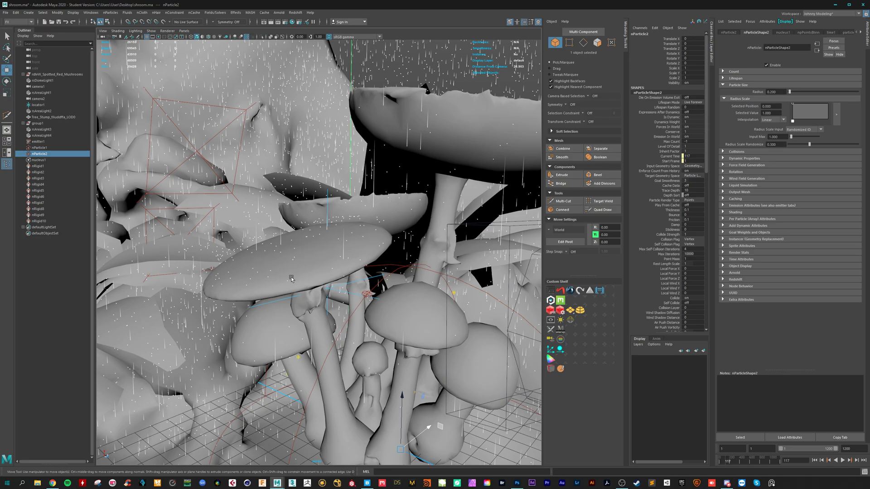
pyautogui.scroll(4, 412, 221)
pyautogui.keyDown('alt'); pyautogui.moveTo(365, 215); pyautogui.dragTo(362, 215); pyautogui.keyUp('alt')
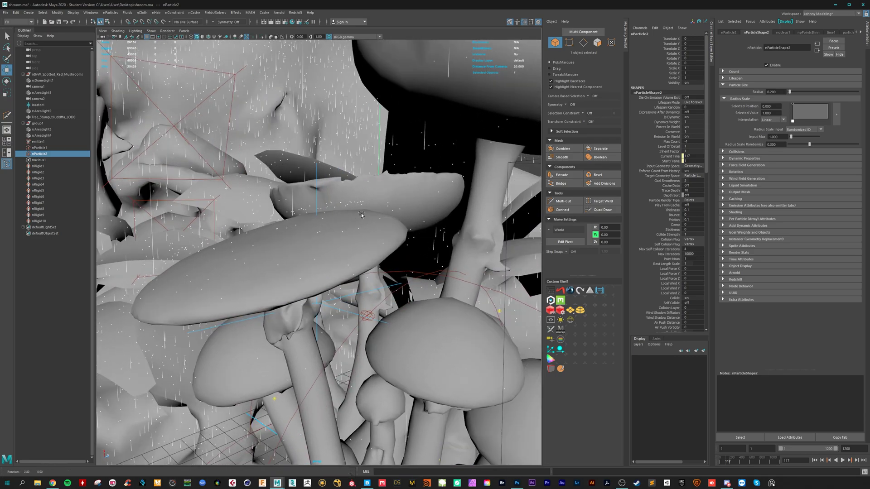
# Preview the tilted front mushroom's collision surface by switching its nRigid Solver Display to Collision Thickness and back to Off
pyautogui.scroll(4, 362, 215)
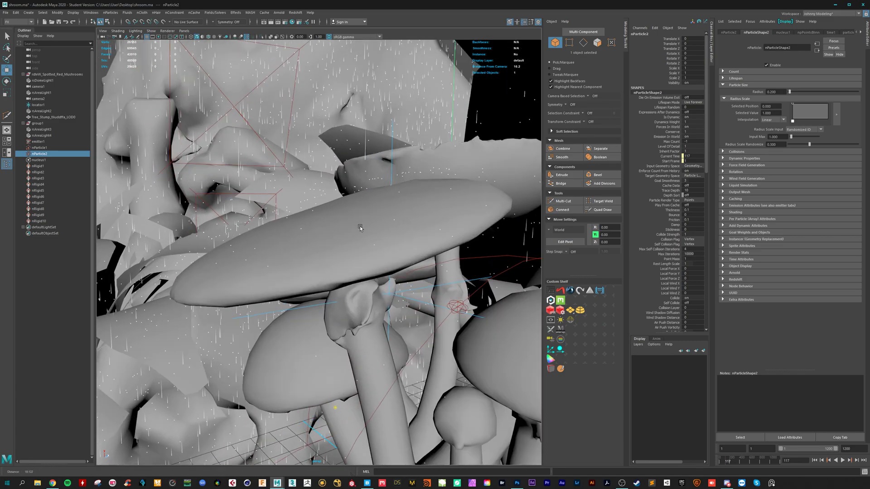
pyautogui.scroll(2, 358, 225)
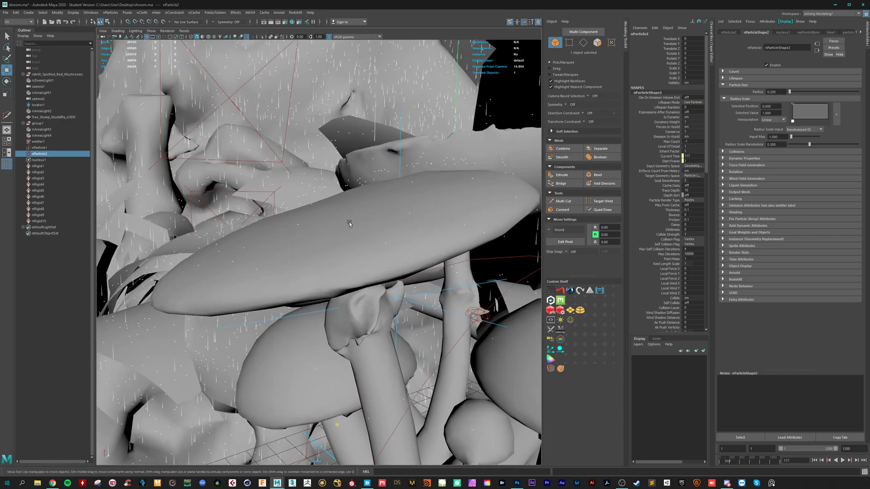
pyautogui.click(349, 223)
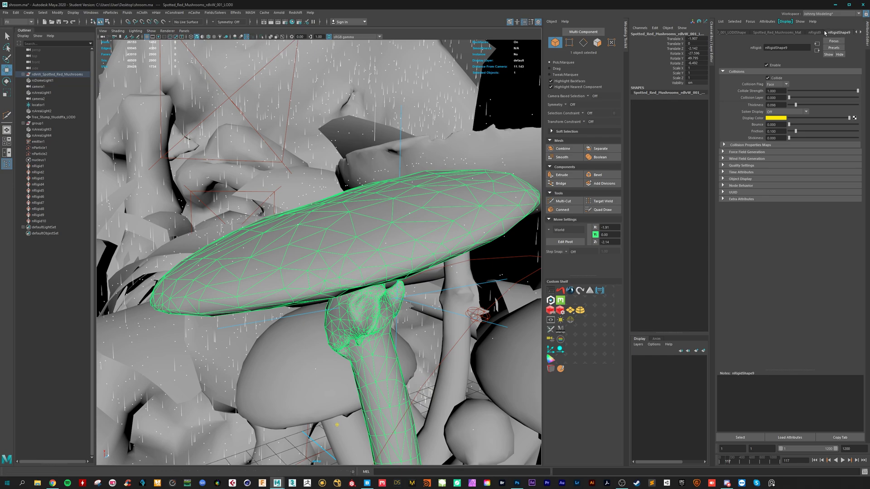
pyautogui.click(793, 112)
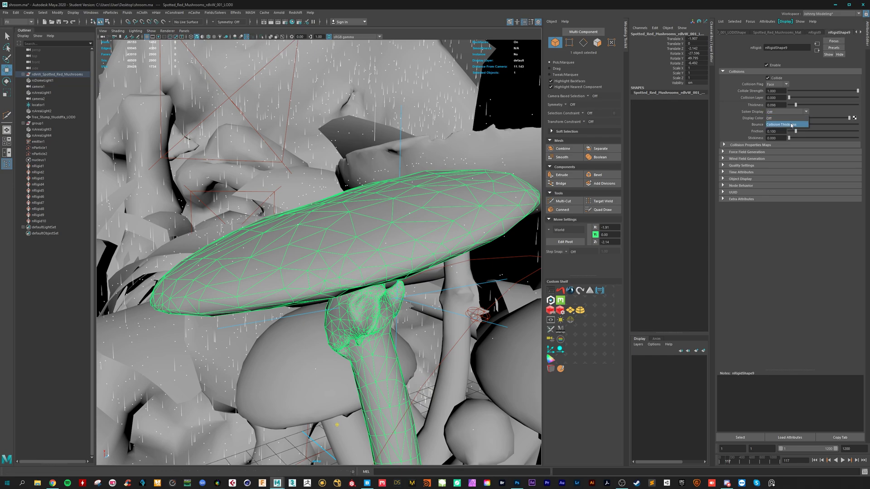
pyautogui.click(792, 125)
pyautogui.scroll(-5, 384, 233)
pyautogui.scroll(4, 384, 233)
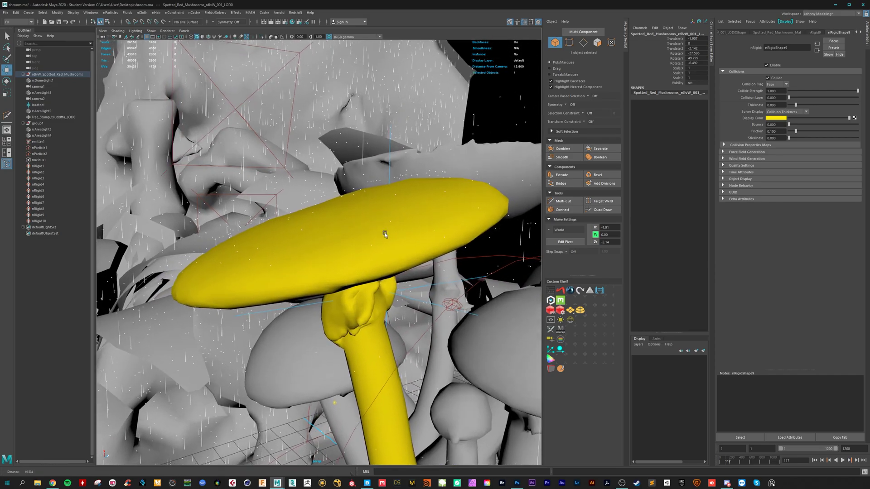
pyautogui.moveTo(385, 233)
pyautogui.keyDown('alt'); pyautogui.mouseDown()
pyautogui.moveTo(372, 222)
pyautogui.moveTo(426, 243)
pyautogui.moveTo(371, 223)
pyautogui.moveTo(380, 226)
pyautogui.mouseUp(); pyautogui.keyUp('alt')
pyautogui.click(796, 111)
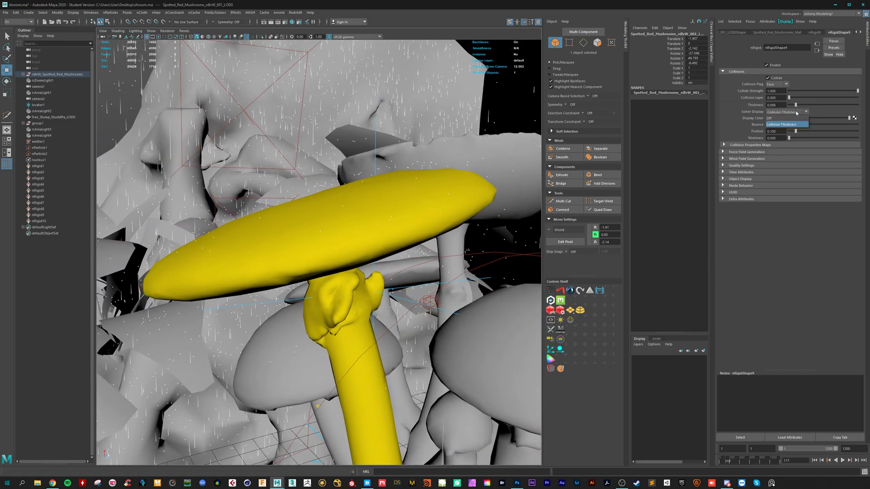
pyautogui.click(778, 114)
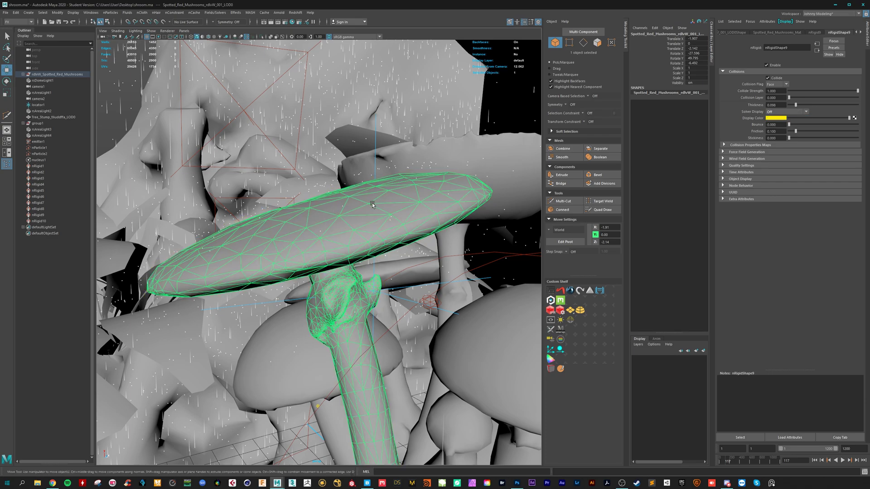
# Set the Solver Display of the tilted mushroom's nRigid to Collision Thickness
pyautogui.keyDown('alt'); pyautogui.moveTo(374, 204); pyautogui.dragTo(265, 227); pyautogui.keyUp('alt')
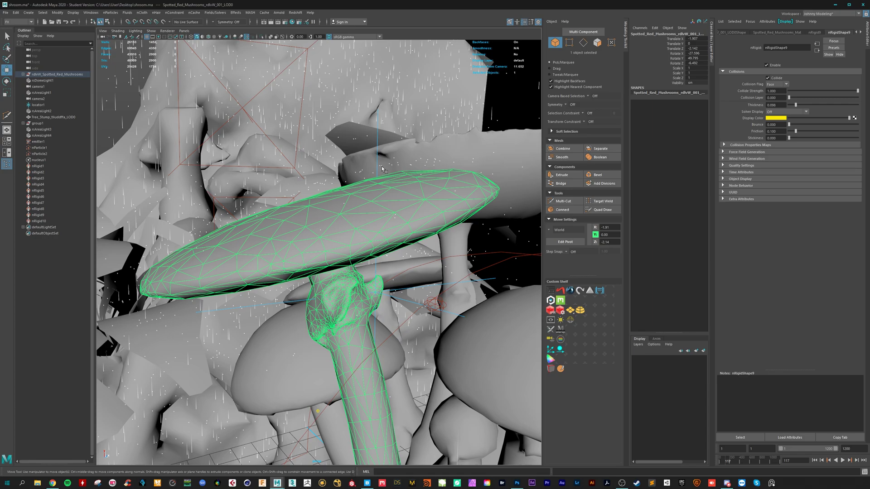
pyautogui.keyDown('alt'); pyautogui.moveTo(384, 248); pyautogui.dragTo(217, 272, button='right'); pyautogui.keyUp('alt')
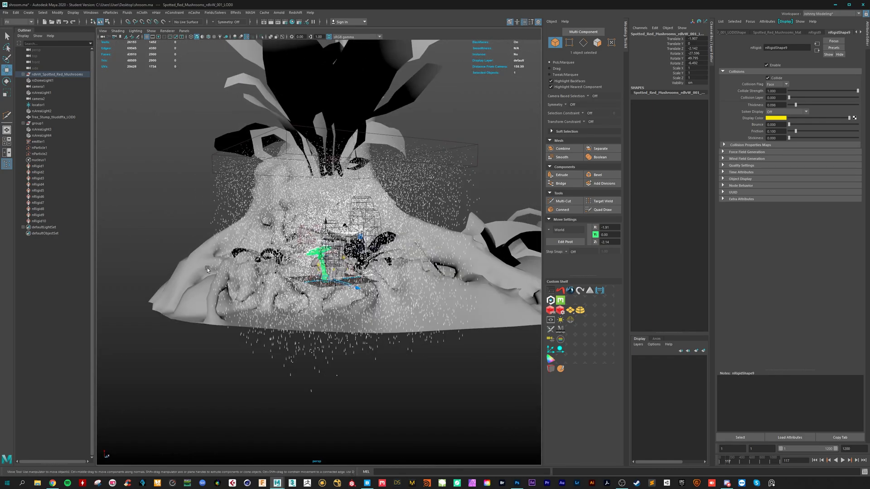
pyautogui.keyDown('alt'); pyautogui.moveTo(217, 271); pyautogui.dragTo(331, 279); pyautogui.keyUp('alt')
pyautogui.keyDown('alt'); pyautogui.moveTo(331, 279); pyautogui.dragTo(229, 282, button='right'); pyautogui.keyUp('alt')
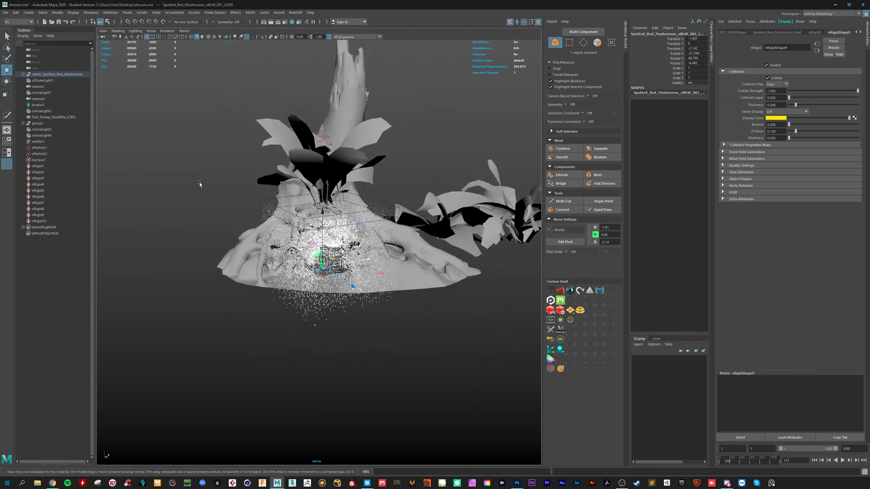
pyautogui.keyDown('alt'); pyautogui.moveTo(200, 184); pyautogui.dragTo(673, 274, button='right'); pyautogui.keyUp('alt')
pyautogui.scroll(8, 328, 286)
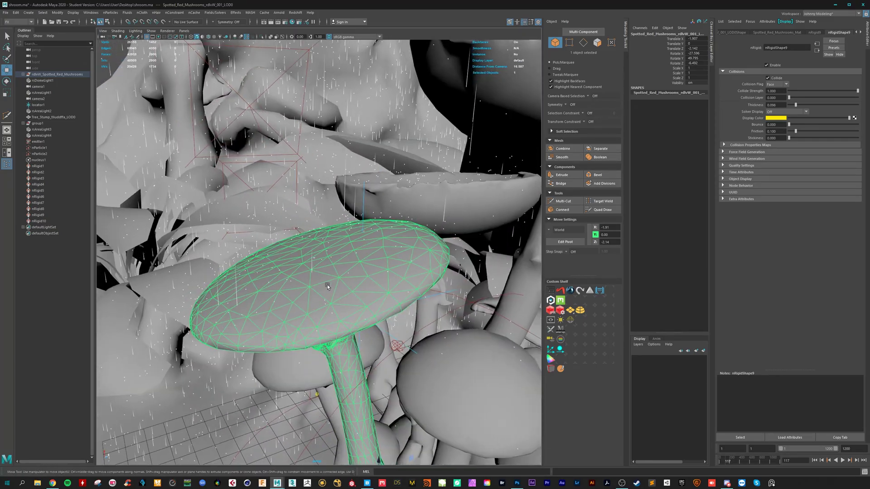
pyautogui.keyDown('alt'); pyautogui.moveTo(327, 286); pyautogui.dragTo(329, 275, button='middle'); pyautogui.keyUp('alt')
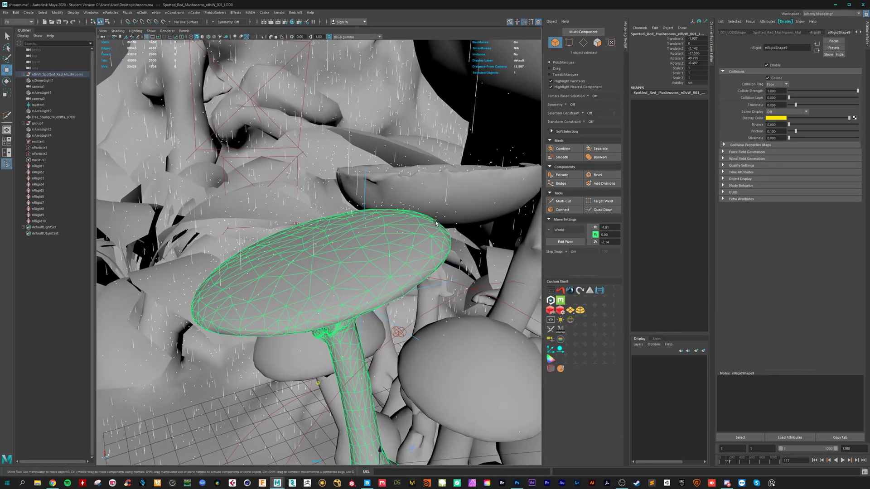
pyautogui.click(800, 112)
pyautogui.click(805, 128)
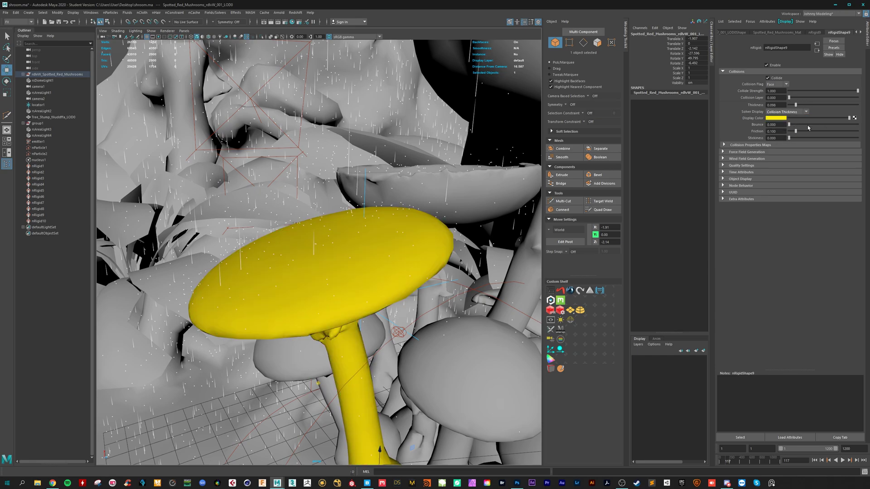
# Reduce the collision Thickness of the tilted mushroom's nRigid to 0.01
pyautogui.click(780, 105)
pyautogui.write('5')
pyautogui.press('Return')
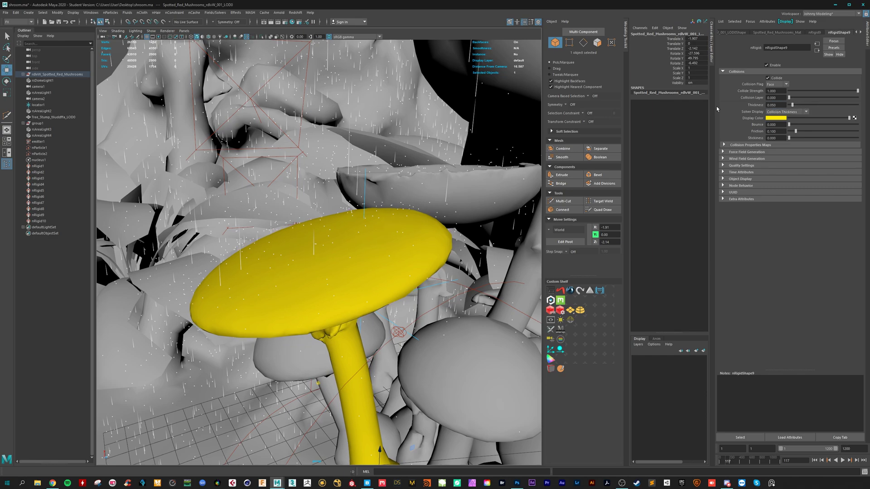
pyautogui.moveTo(780, 105); pyautogui.dragTo(772, 104)
pyautogui.write('2')
pyautogui.press('Return')
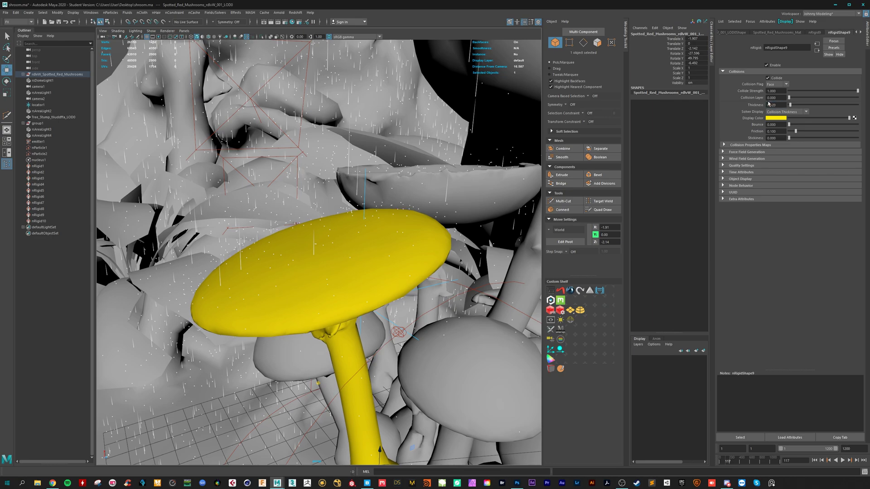
pyautogui.moveTo(781, 105); pyautogui.dragTo(776, 105)
pyautogui.press('Return')
pyautogui.keyDown('alt'); pyautogui.moveTo(317, 279); pyautogui.dragTo(318, 254); pyautogui.keyUp('alt')
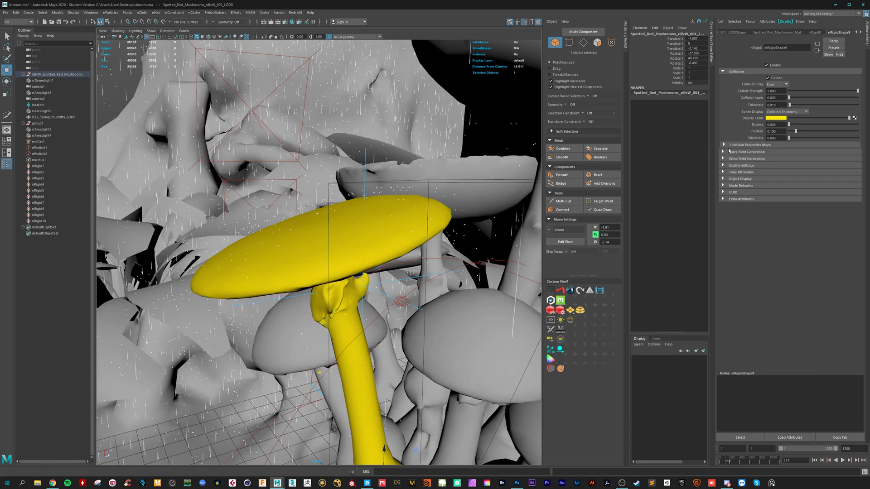
# Compare the thinner collision surface with the mushroom mesh and leave the nRigid's Solver Display Off
pyautogui.click(781, 115)
pyautogui.click(782, 119)
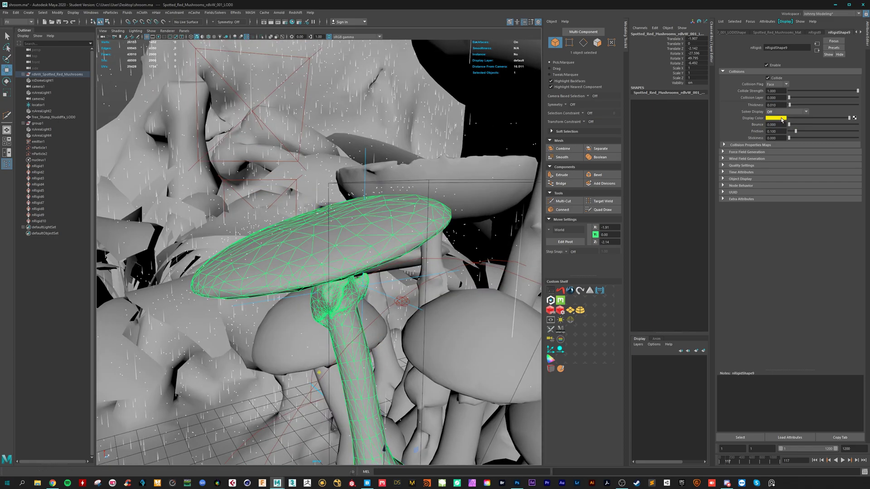
pyautogui.click(786, 113)
pyautogui.click(784, 126)
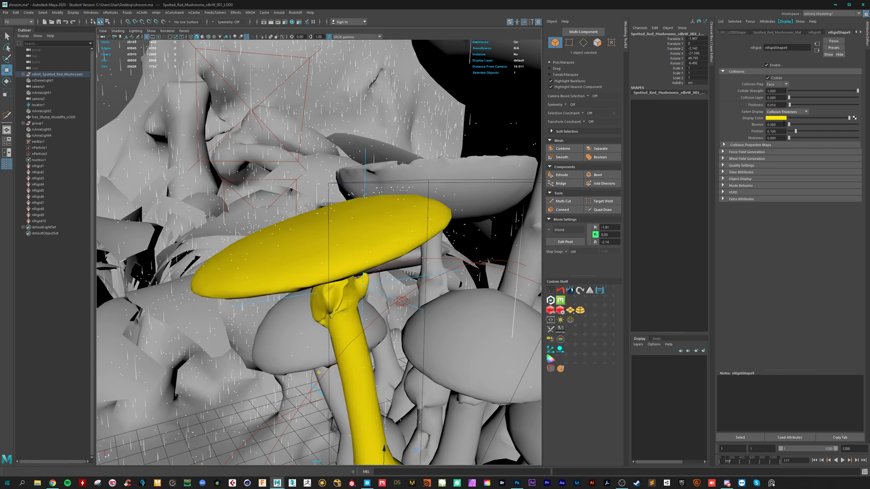
pyautogui.click(781, 113)
pyautogui.click(779, 124)
pyautogui.click(776, 113)
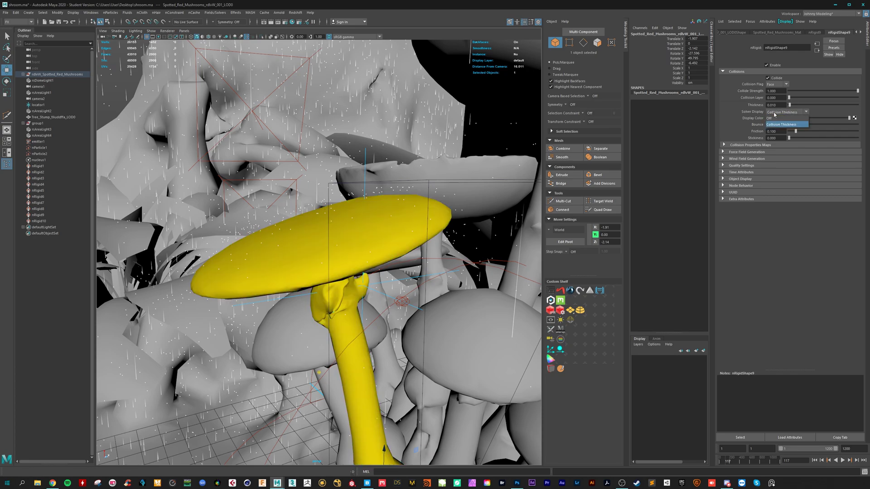
pyautogui.click(774, 117)
# Replay the rain simulation from the first frame, stop at frame 101 and inspect the drops around the mushroom cap and stump
pyautogui.scroll(-4, 367, 233)
pyautogui.keyDown('alt'); pyautogui.moveTo(366, 233); pyautogui.dragTo(397, 231); pyautogui.keyUp('alt')
pyautogui.scroll(6, 375, 218)
pyautogui.scroll(-2, 399, 218)
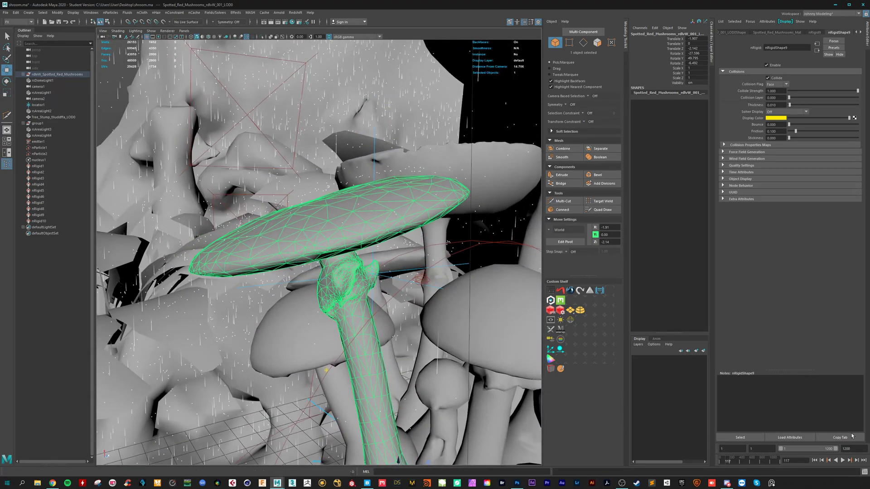
pyautogui.click(815, 461)
pyautogui.click(842, 461)
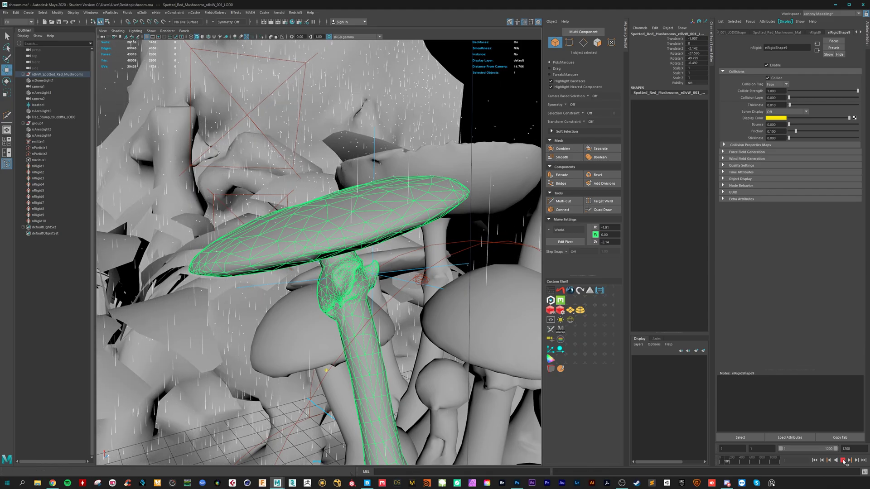
pyautogui.click(843, 462)
pyautogui.scroll(3, 314, 243)
pyautogui.keyDown('alt'); pyautogui.moveTo(314, 239); pyautogui.dragTo(323, 217); pyautogui.keyUp('alt')
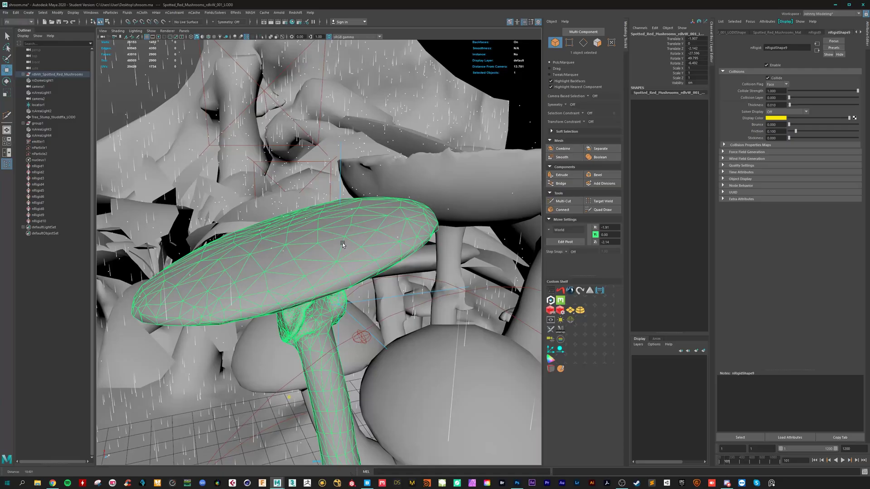
pyautogui.scroll(-10, 303, 280)
pyautogui.keyDown('alt'); pyautogui.moveTo(311, 281); pyautogui.dragTo(257, 263); pyautogui.keyUp('alt')
pyautogui.scroll(3, 331, 249)
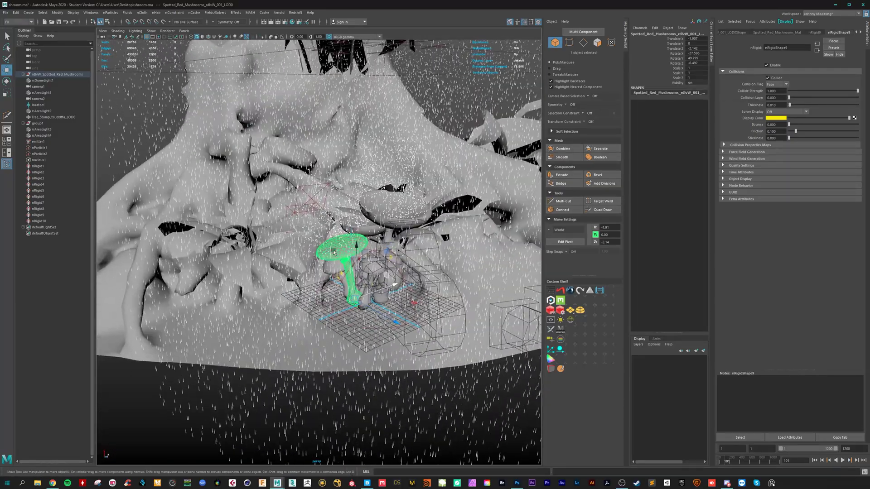
pyautogui.keyDown('alt'); pyautogui.moveTo(414, 221); pyautogui.dragTo(406, 229); pyautogui.keyUp('alt')
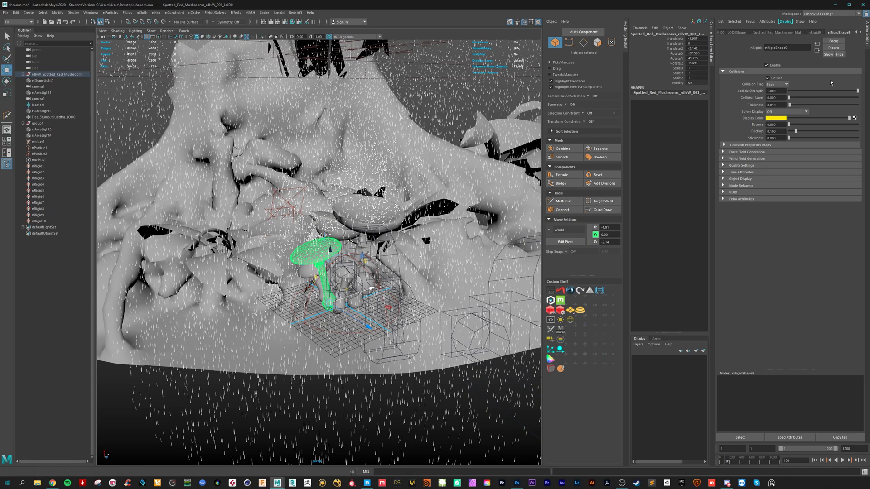
pyautogui.click(767, 33)
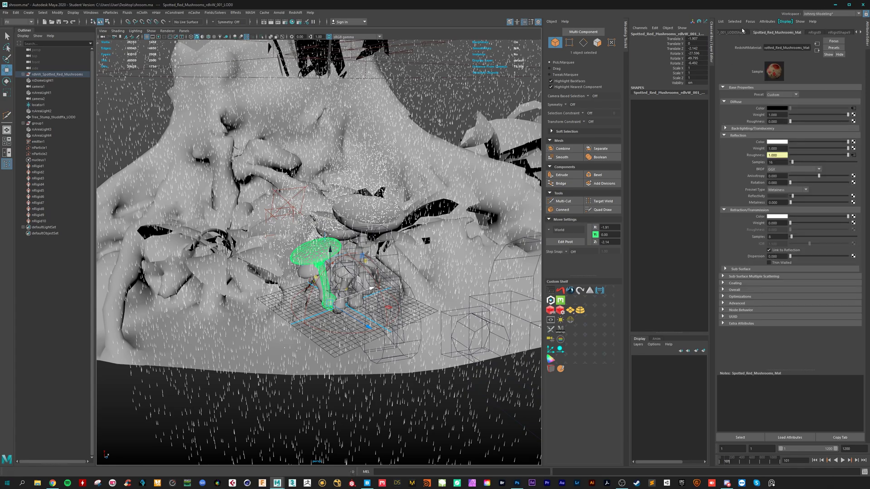
pyautogui.click(732, 33)
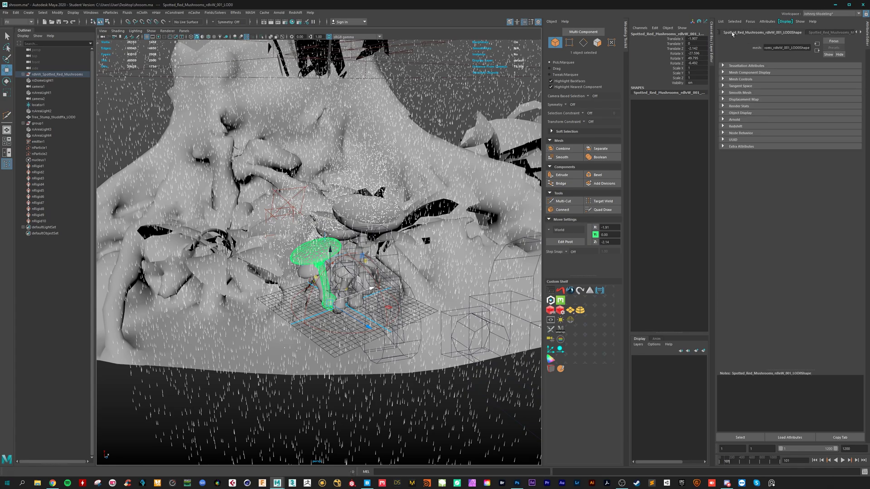
pyautogui.click(44, 154)
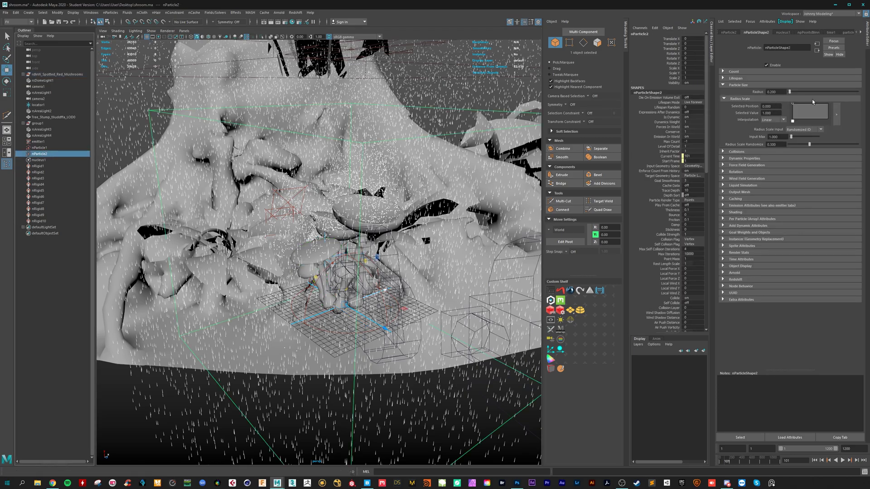
pyautogui.press('f')
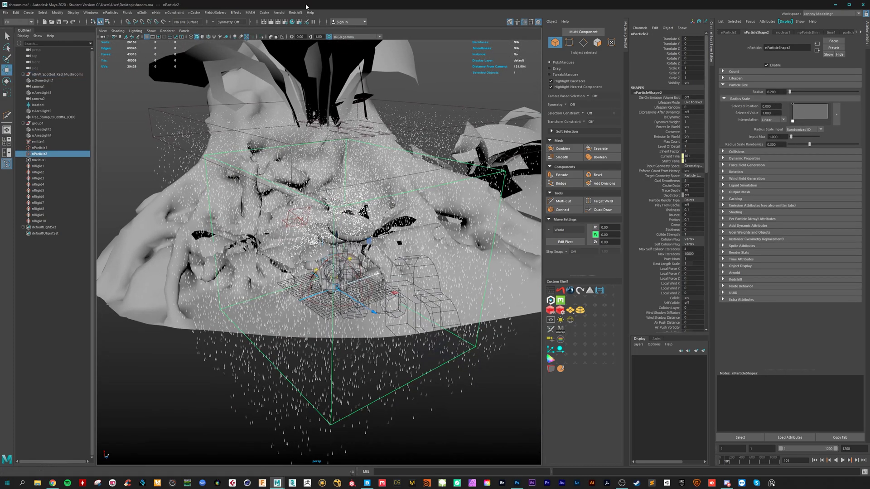
# Open the Hypershade and bring the rsMaterial1 water material into the node graph
pyautogui.click(292, 22)
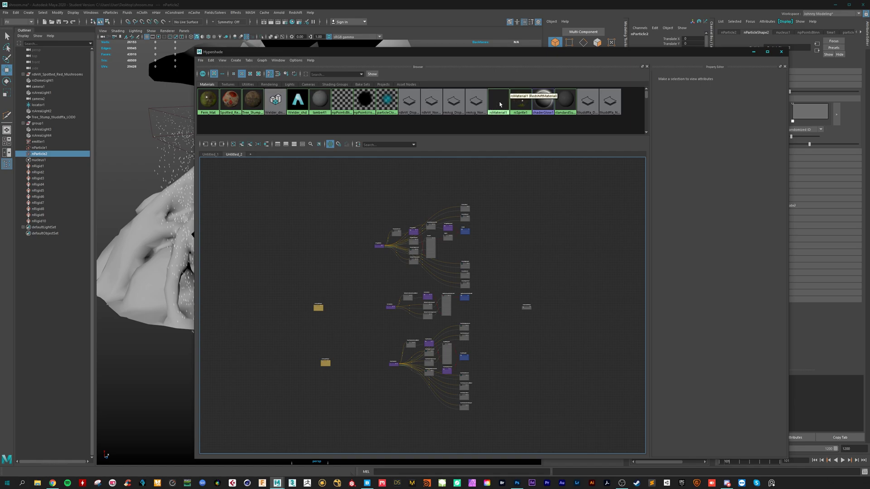
pyautogui.moveTo(498, 109); pyautogui.dragTo(497, 119, button='right')
pyautogui.moveTo(498, 121); pyautogui.dragTo(365, 245)
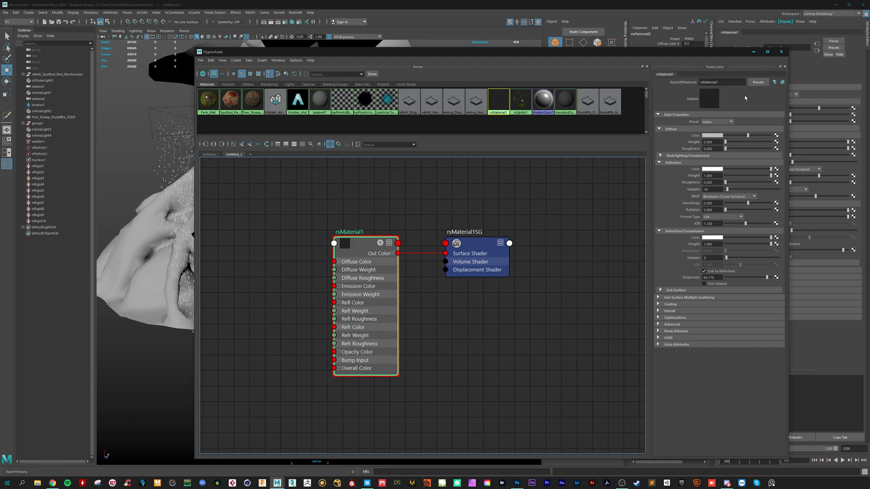
# Assign rsMaterial1 to both nParticle1 and nParticle2 and close the Hypershade
pyautogui.click(40, 148)
pyautogui.keyDown('shift'); pyautogui.click(40, 154); pyautogui.keyUp('shift')
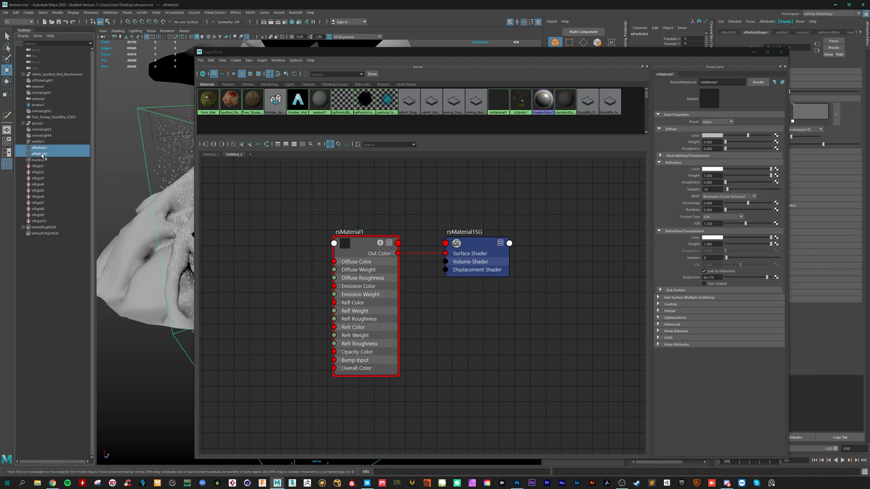
pyautogui.rightClick(361, 236)
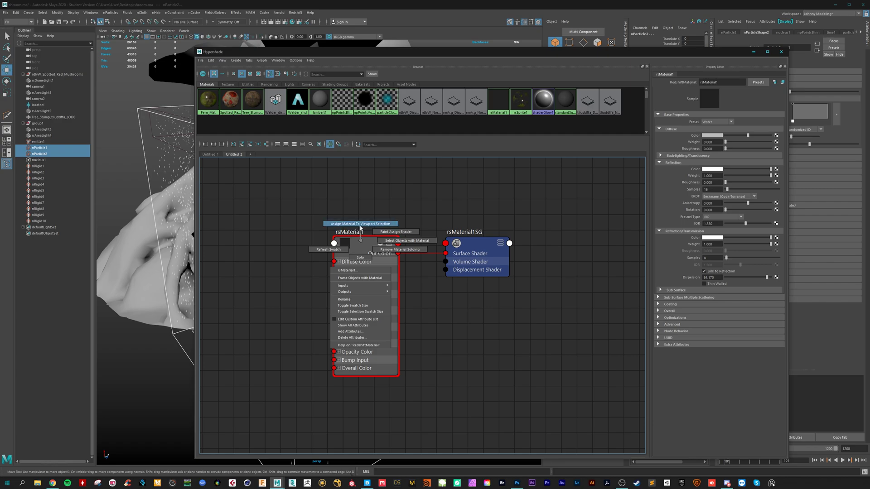
pyautogui.click(361, 224)
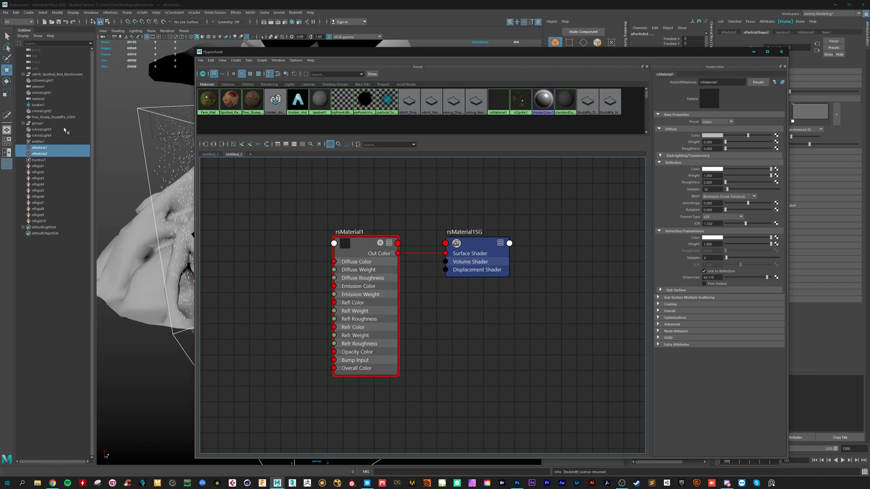
pyautogui.click(783, 51)
# Open the Redshift Render View and start a progressive render of the rain scene
pyautogui.keyDown('alt'); pyautogui.moveTo(383, 249); pyautogui.dragTo(335, 232); pyautogui.keyUp('alt')
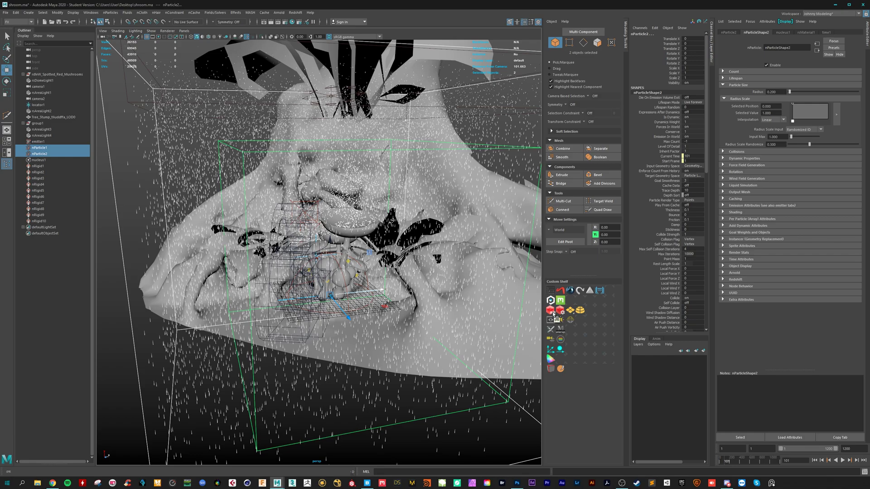
pyautogui.click(552, 312)
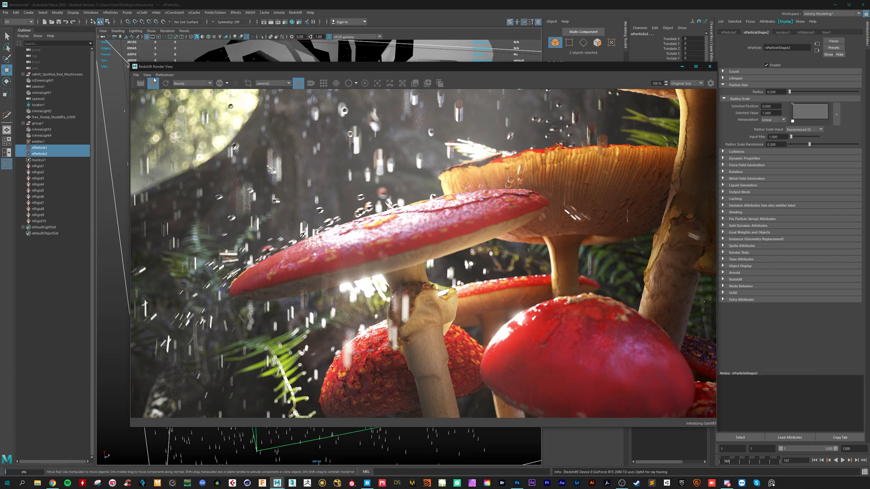
pyautogui.click(154, 81)
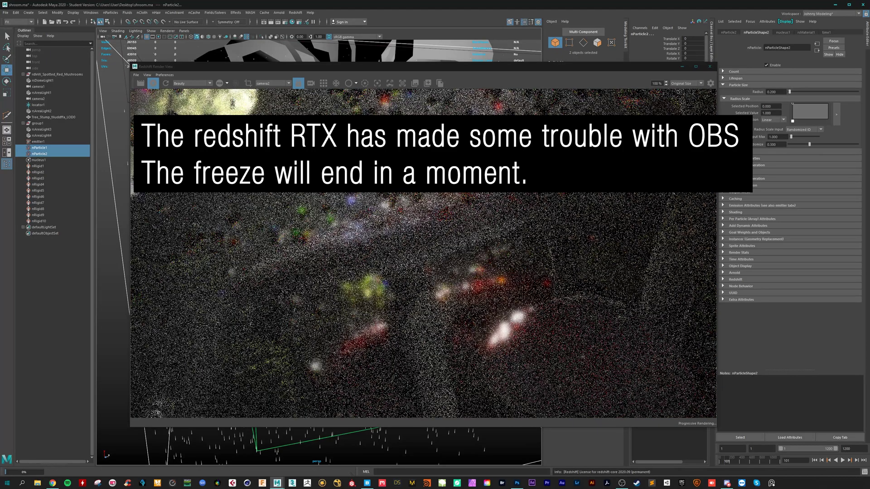
# Disable the rsVolumeScattering1 atmosphere assigned in the Redshift output render settings and close the settings
pyautogui.click(711, 83)
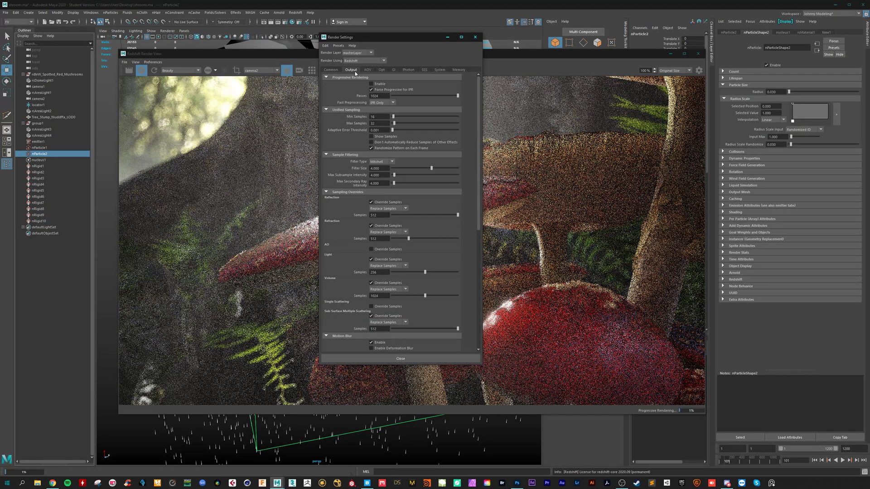
pyautogui.scroll(-5, 463, 311)
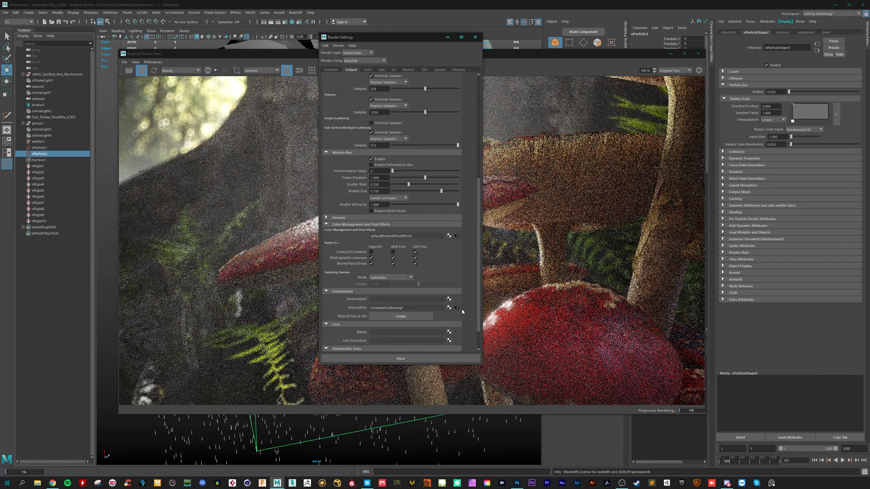
pyautogui.click(457, 308)
pyautogui.scroll(-1, 461, 310)
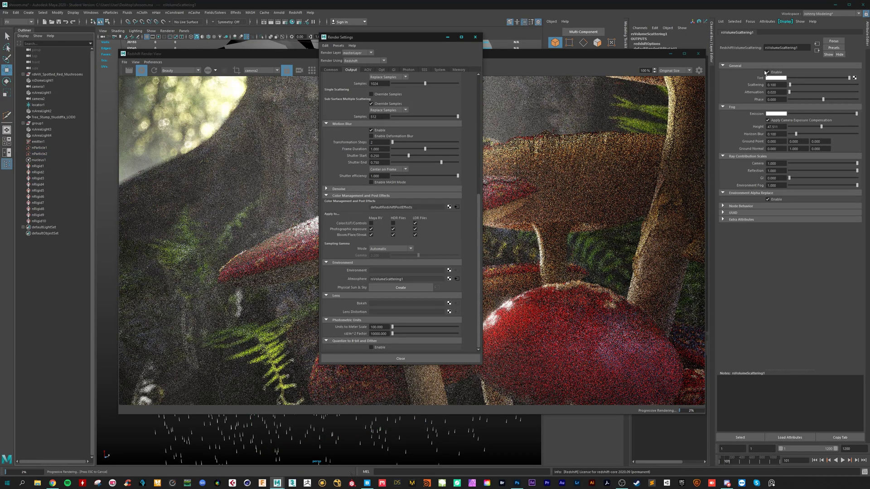
pyautogui.click(766, 72)
pyautogui.click(475, 37)
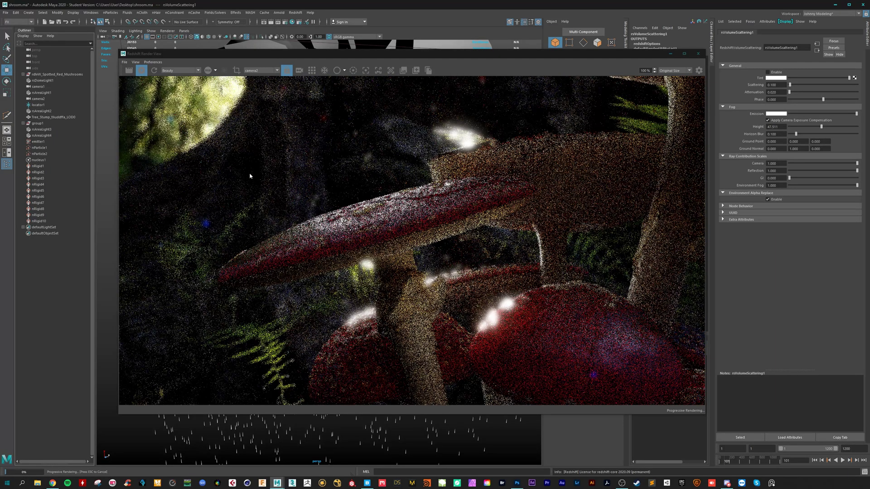
# Select nParticle2 and turn off motion blur in the Redshift output render settings, keeping the settings window beside the render
pyautogui.click(39, 154)
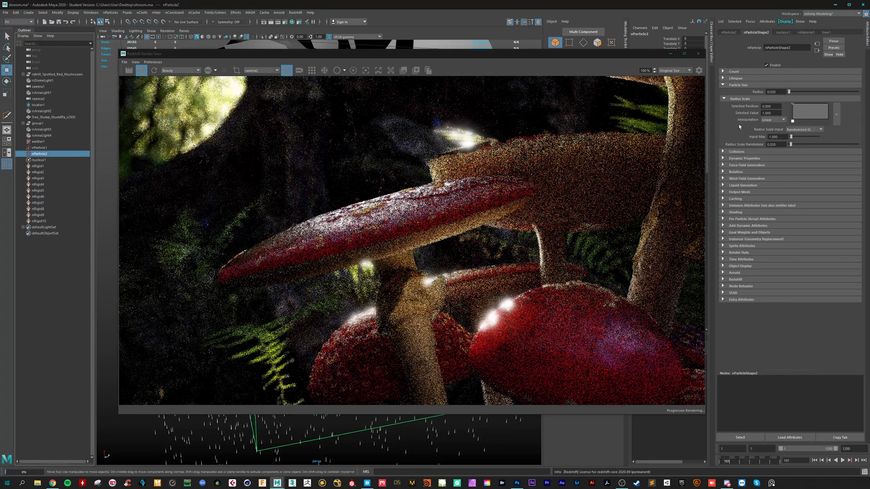
pyautogui.click(775, 92)
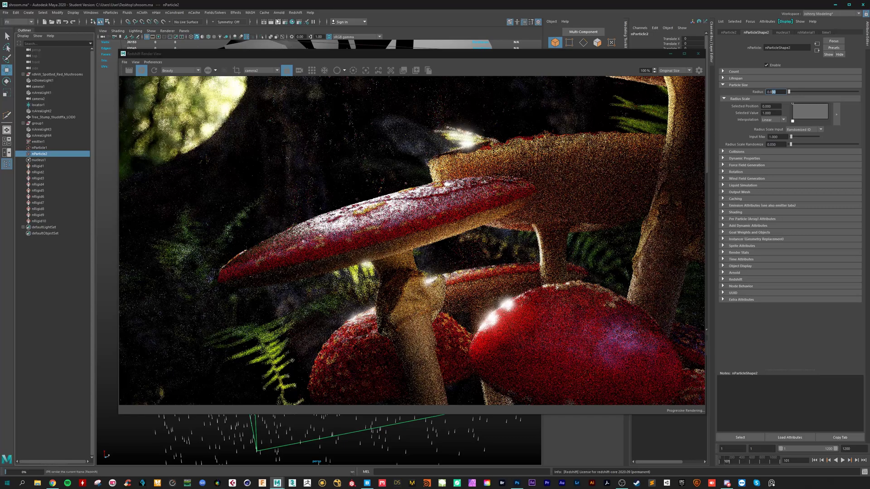
pyautogui.click(285, 22)
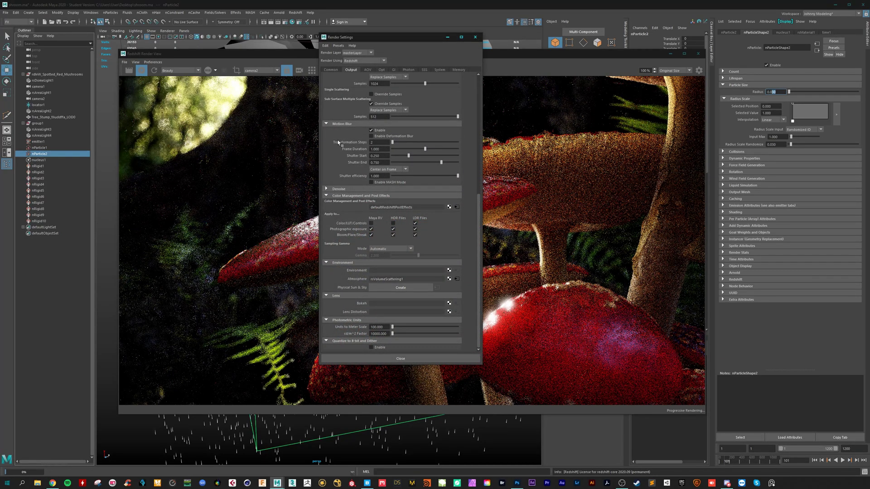
pyautogui.moveTo(382, 39); pyautogui.dragTo(821, 83)
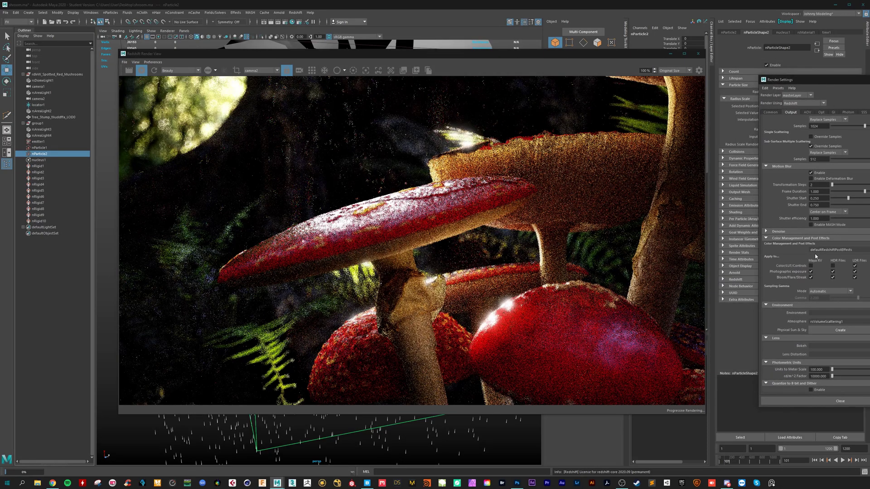
pyautogui.click(812, 173)
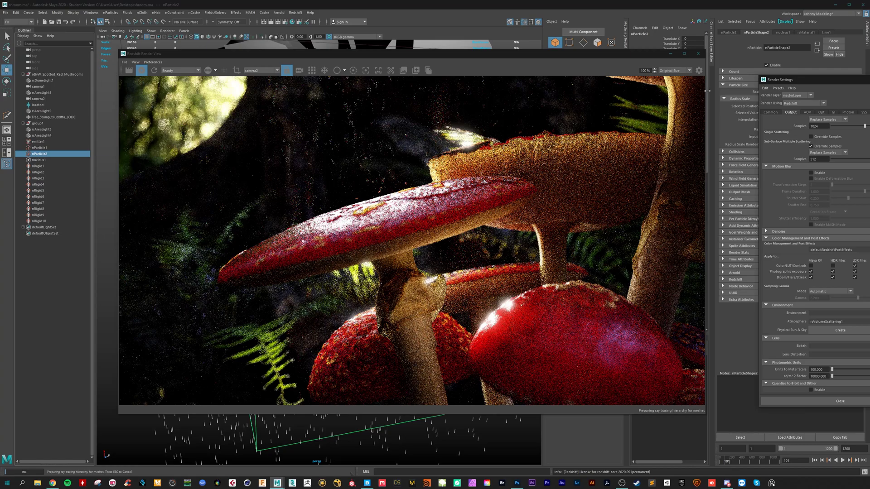
# Widen the render view, show its display settings, collapse the sections above Bokeh and disable the bokeh effect
pyautogui.moveTo(708, 91); pyautogui.dragTo(770, 87)
pyautogui.click(765, 71)
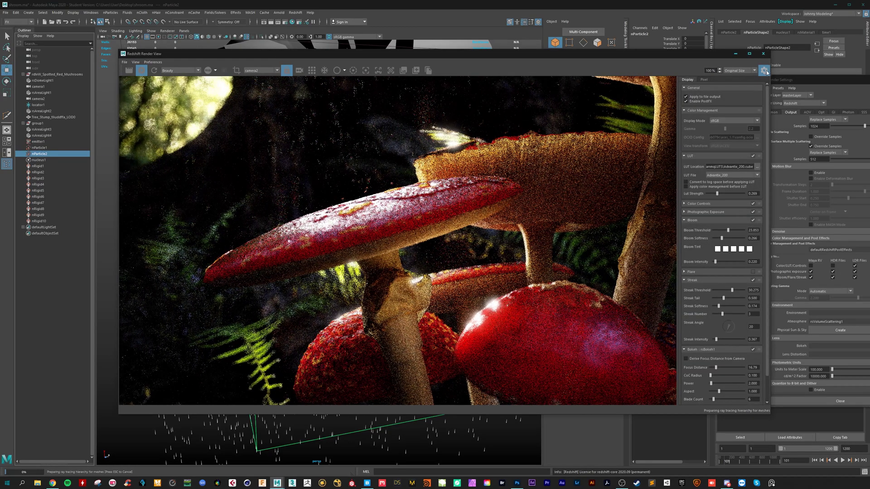
pyautogui.click(685, 111)
pyautogui.click(685, 119)
pyautogui.click(685, 144)
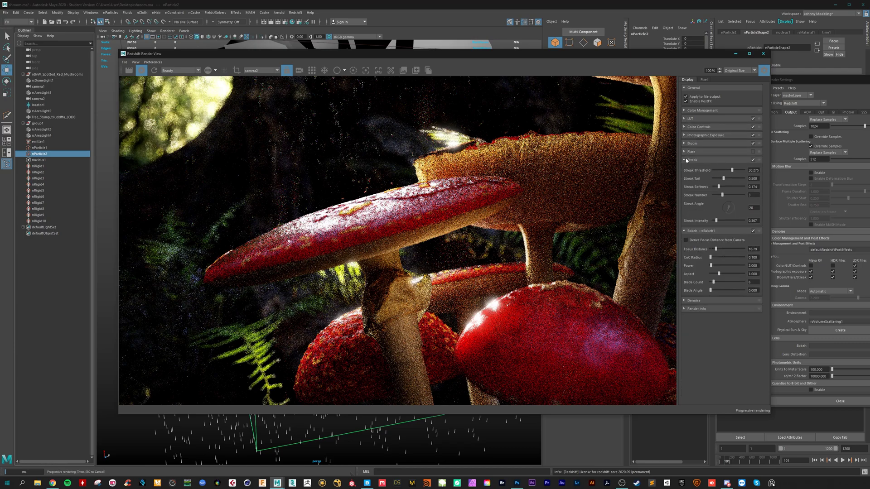
pyautogui.click(685, 159)
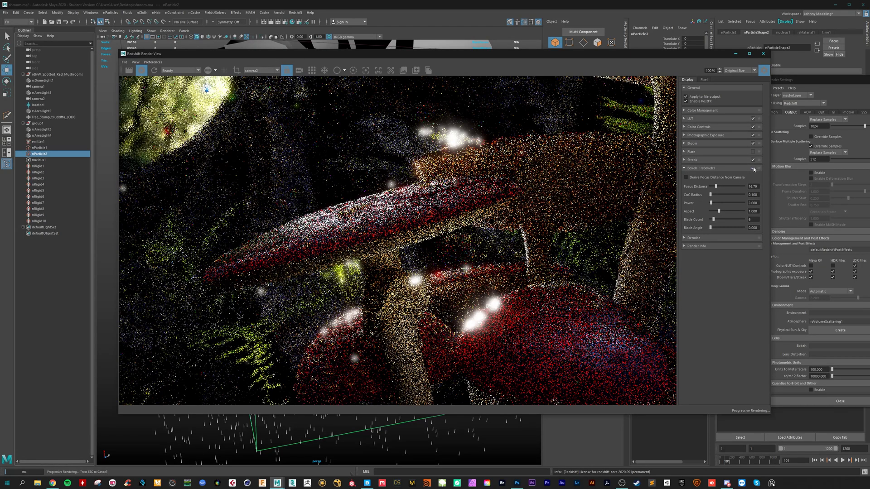
pyautogui.click(753, 168)
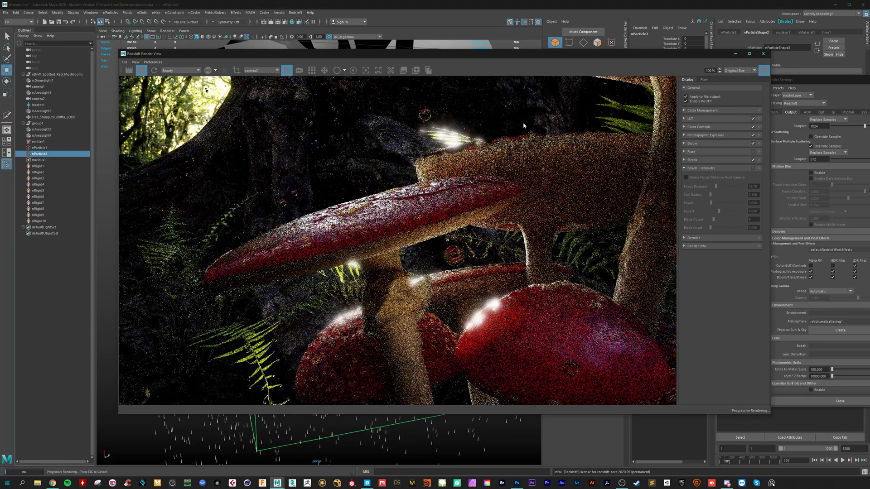
# Restrict the progressive render to a region around the tilted mushroom cap and the drops above it, and rearrange the windows
pyautogui.moveTo(521, 120); pyautogui.dragTo(209, 285)
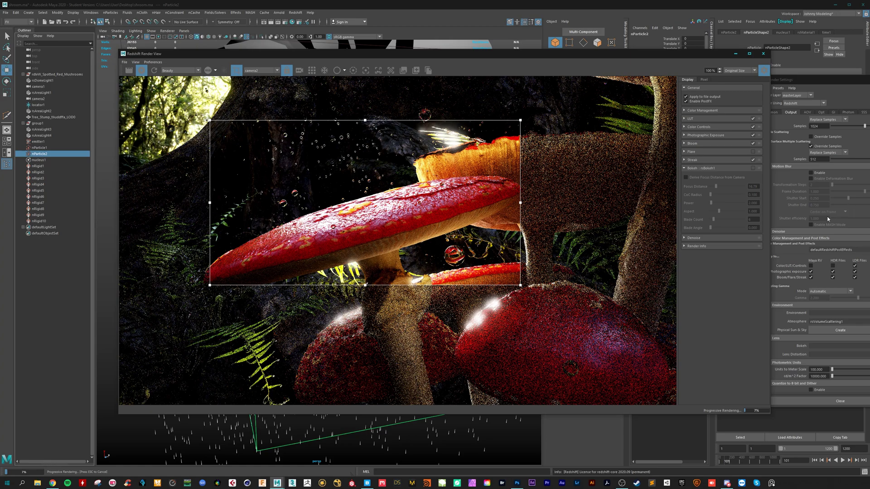
pyautogui.moveTo(820, 83); pyautogui.dragTo(797, 76)
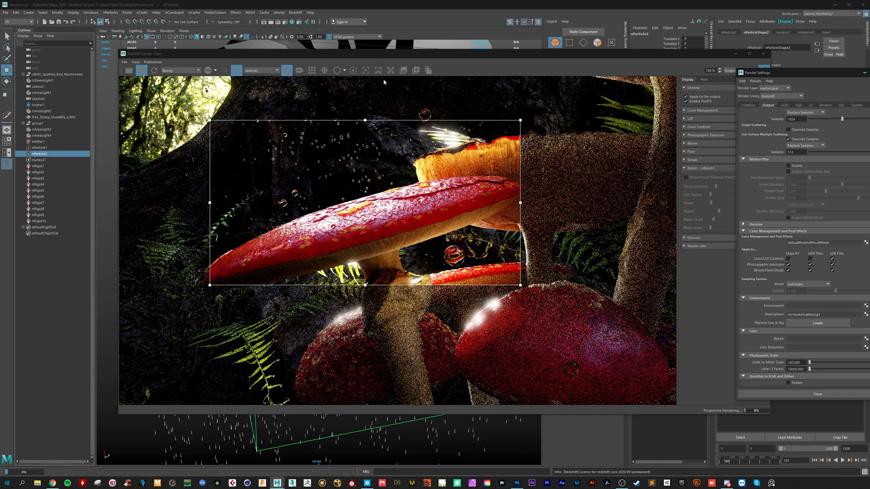
pyautogui.moveTo(388, 57)
pyautogui.mouseDown()
pyautogui.moveTo(334, 60)
pyautogui.moveTo(371, 59)
pyautogui.mouseUp()
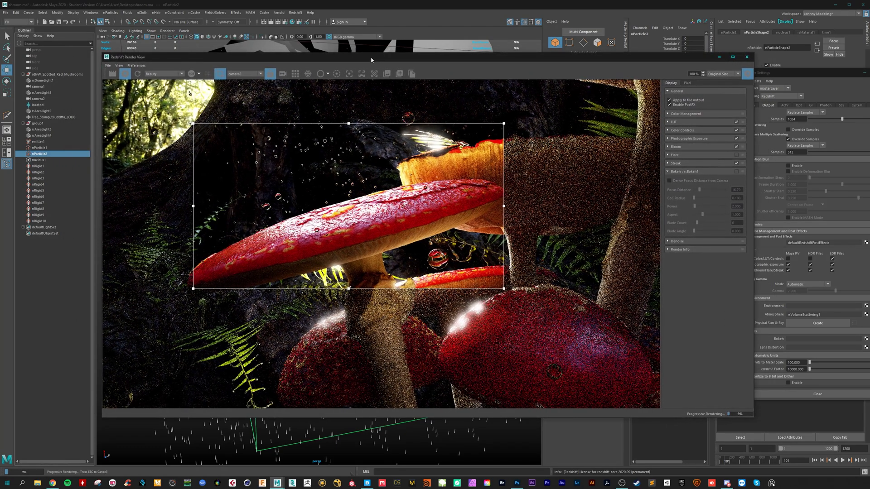